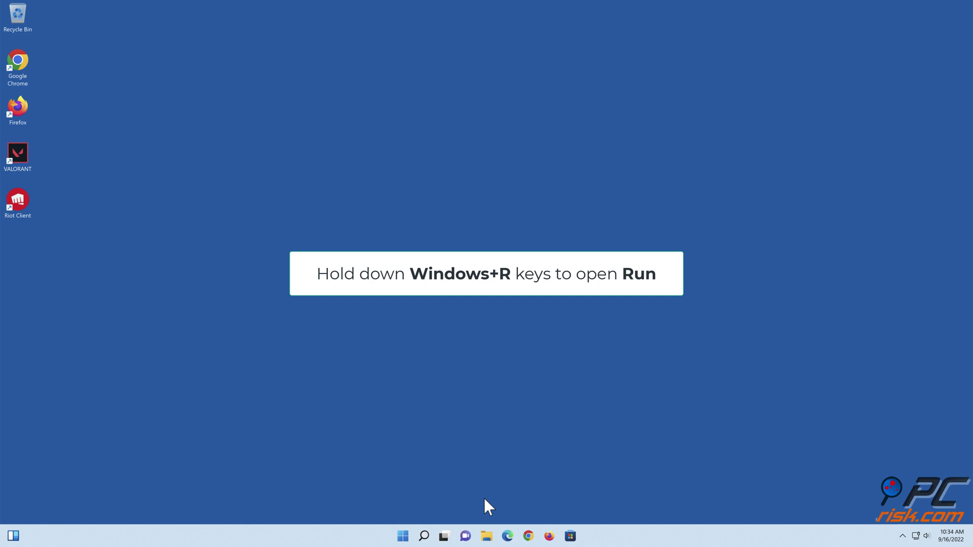
# - Launch System Configuration (msconfig) from the Run box
pyautogui.press('super+r')
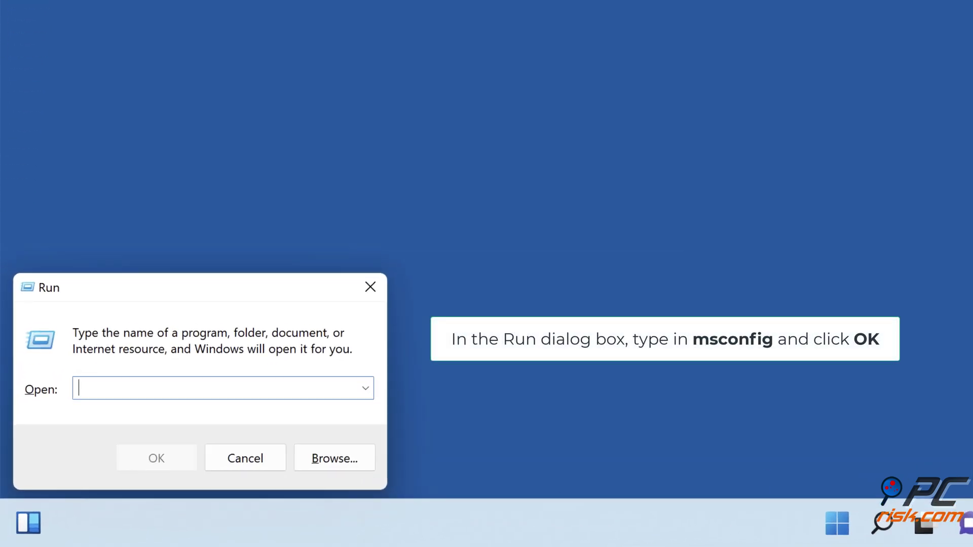
pyautogui.write('msconfig')
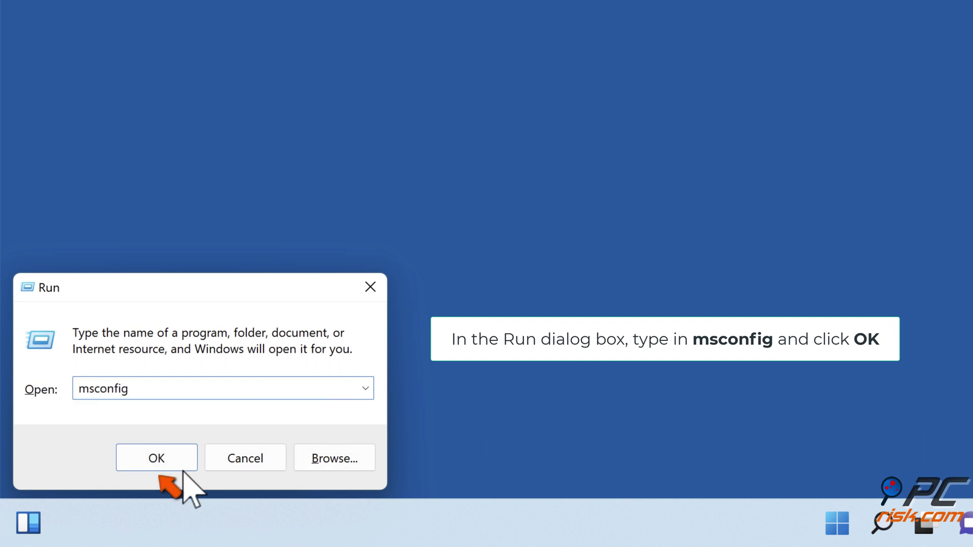
pyautogui.click(159, 466)
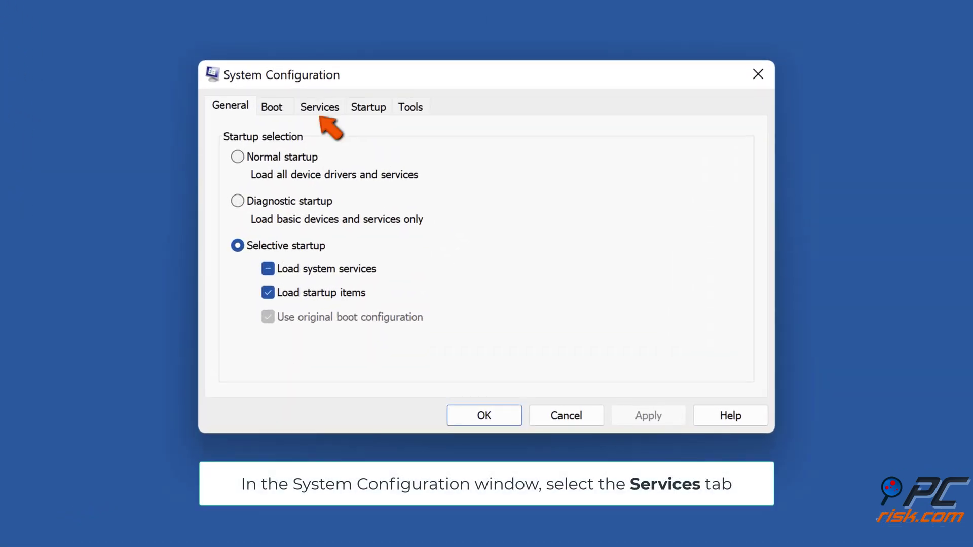
# - Re-enable the vgc service on the Services tab, apply it, and restart the computer
pyautogui.click(316, 111)
pyautogui.scroll(-12, 395, 192)
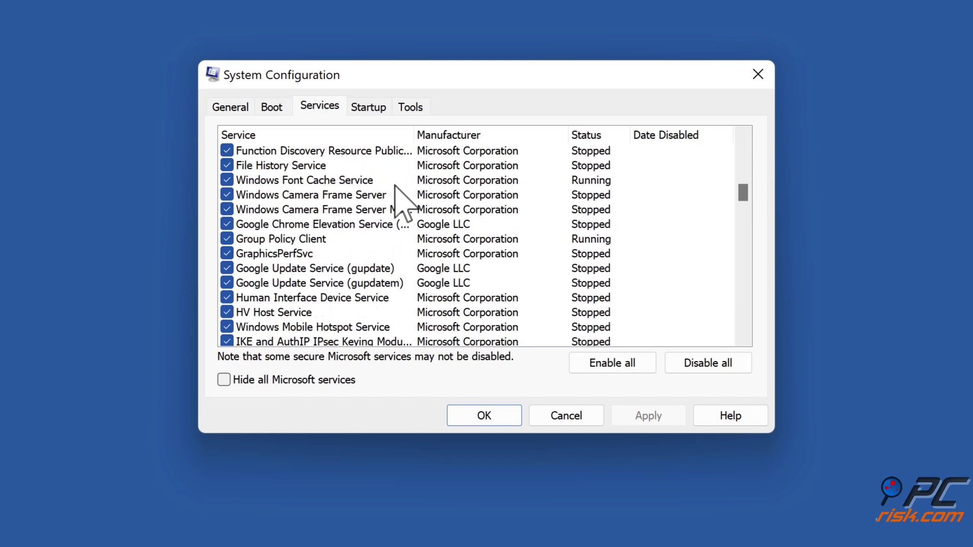
pyautogui.scroll(-20, 396, 186)
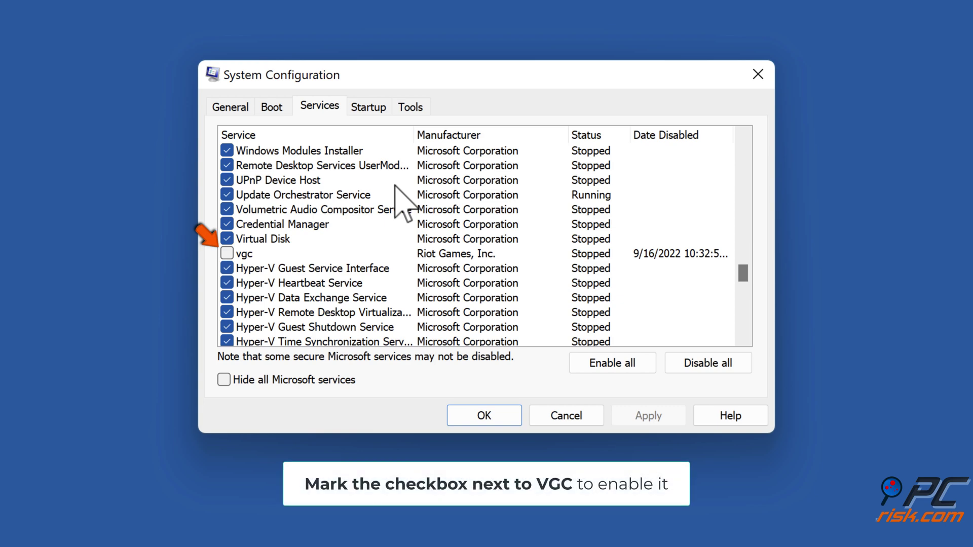
pyautogui.click(227, 256)
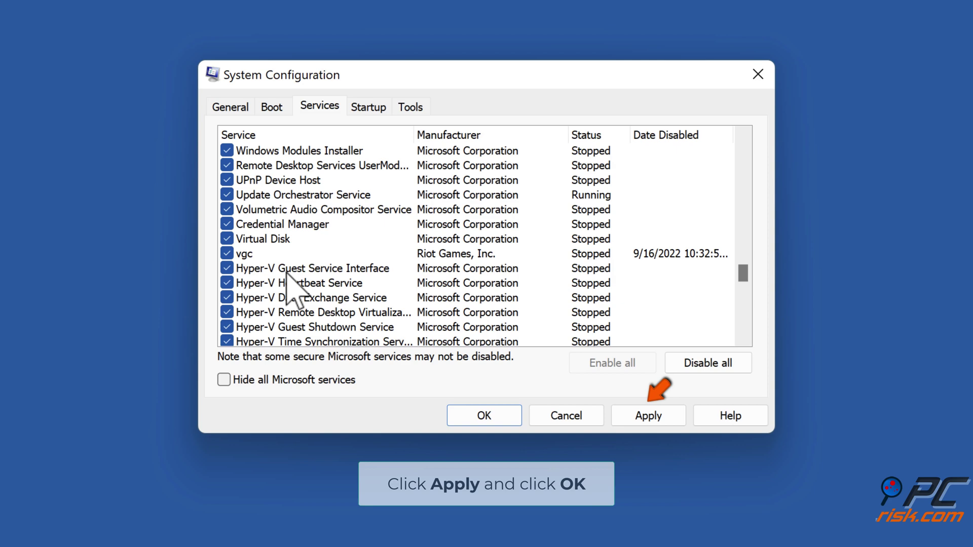
pyautogui.click(649, 417)
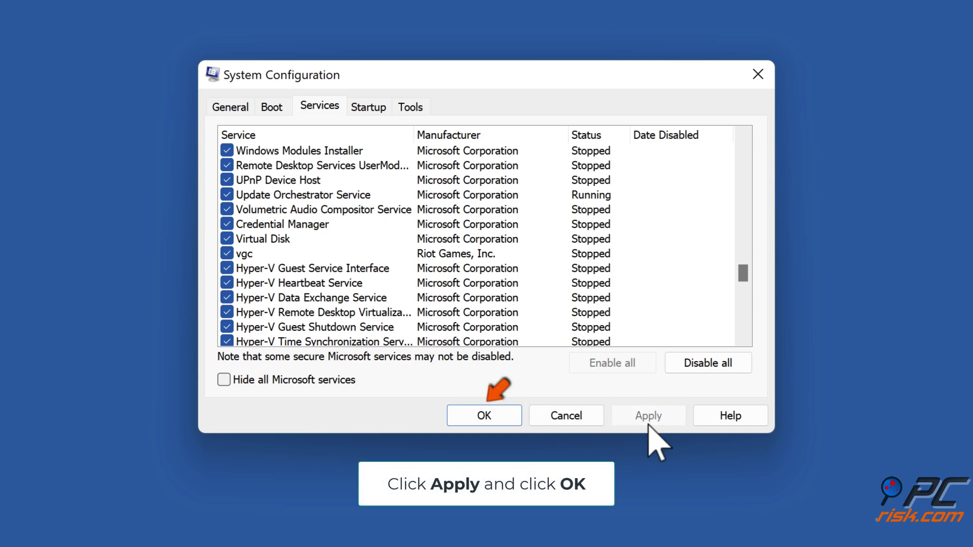
pyautogui.click(484, 416)
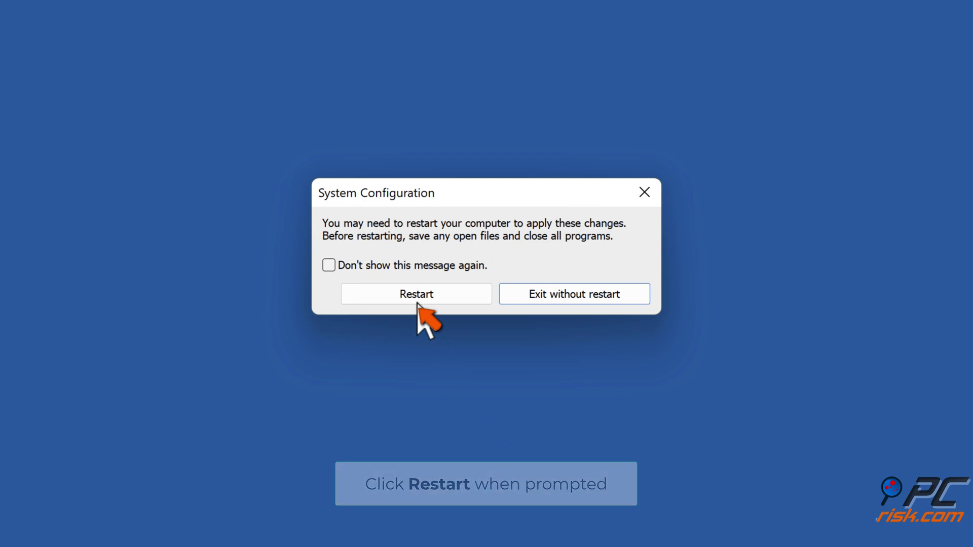
pyautogui.click(418, 303)
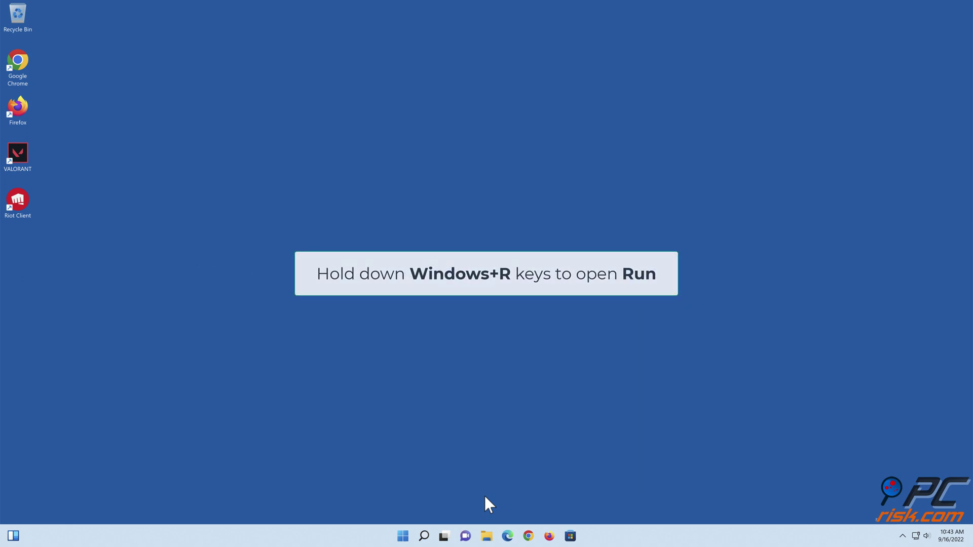
# - Launch services.msc and bring up the context menu of the vgc service
pyautogui.press('super+r')
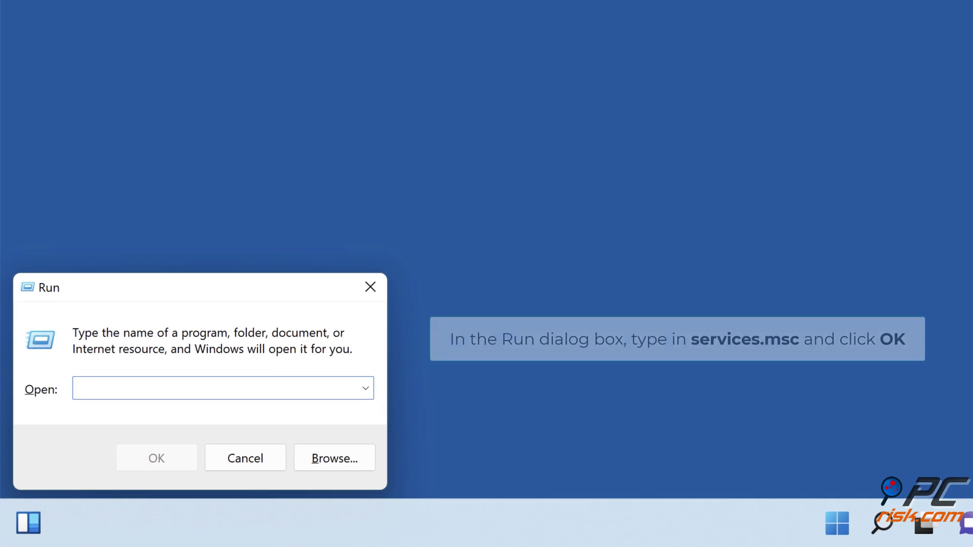
pyautogui.write('services.msc')
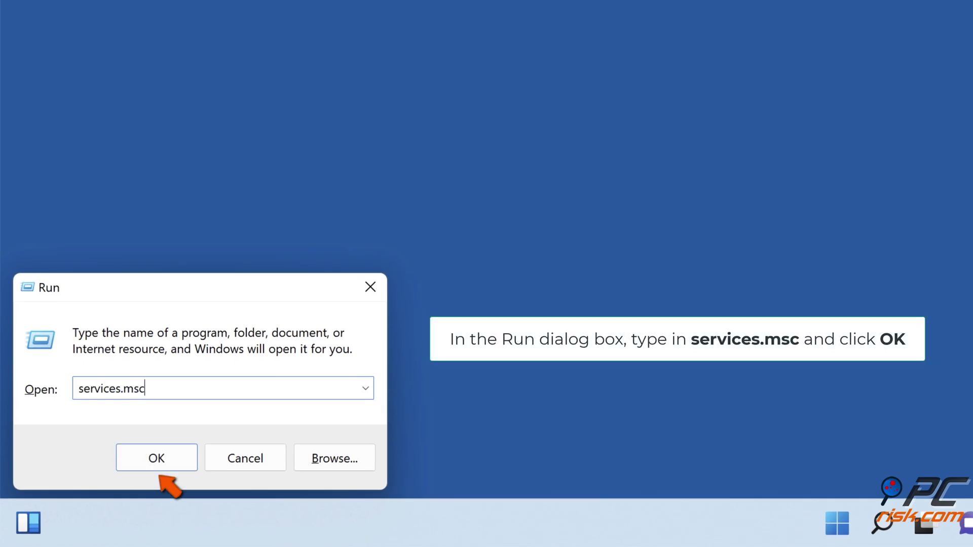
pyautogui.click(157, 467)
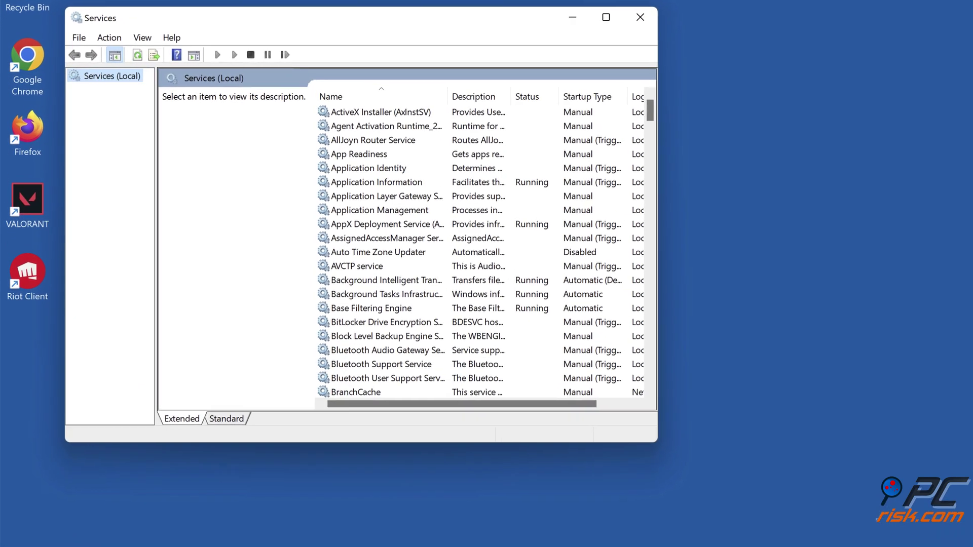
pyautogui.scroll(-10, 433, 296)
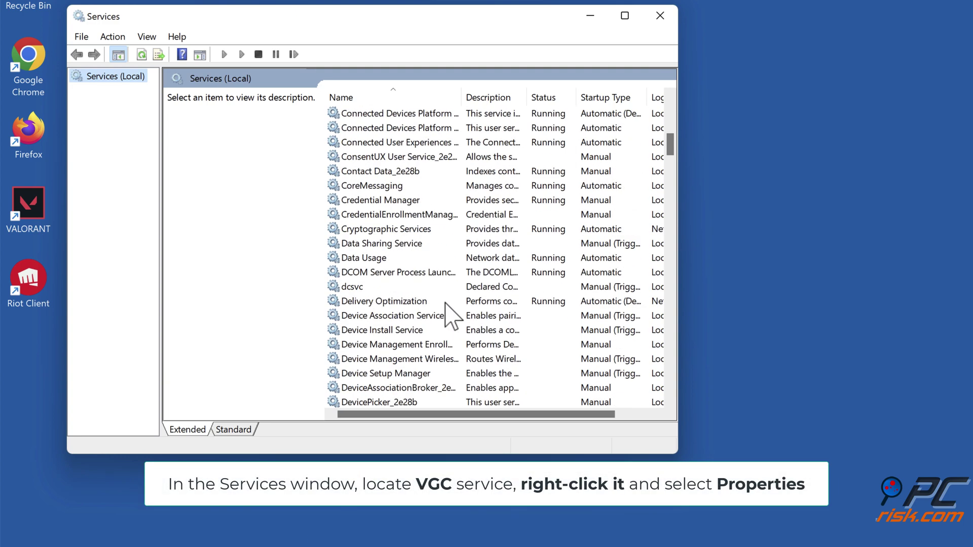
pyautogui.scroll(-20, 452, 315)
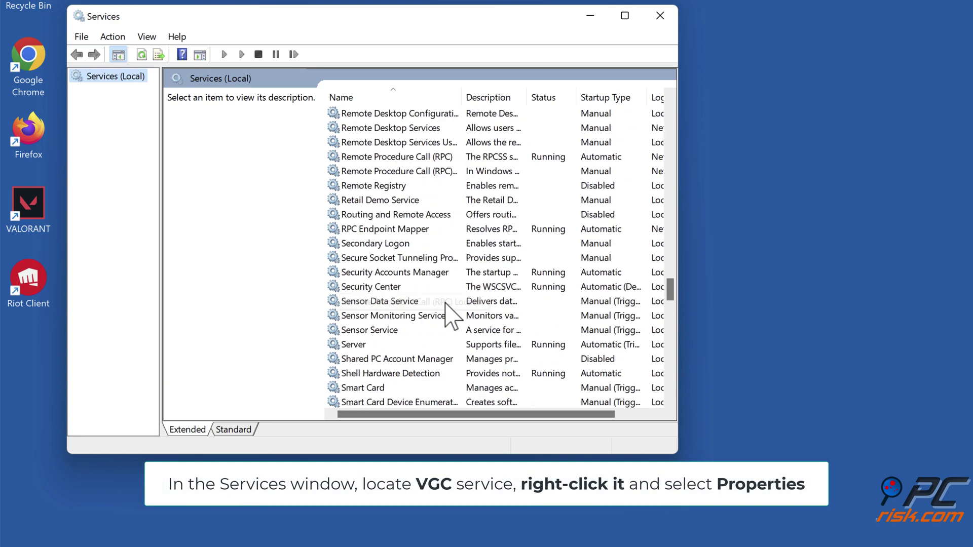
pyautogui.scroll(-1, 446, 303)
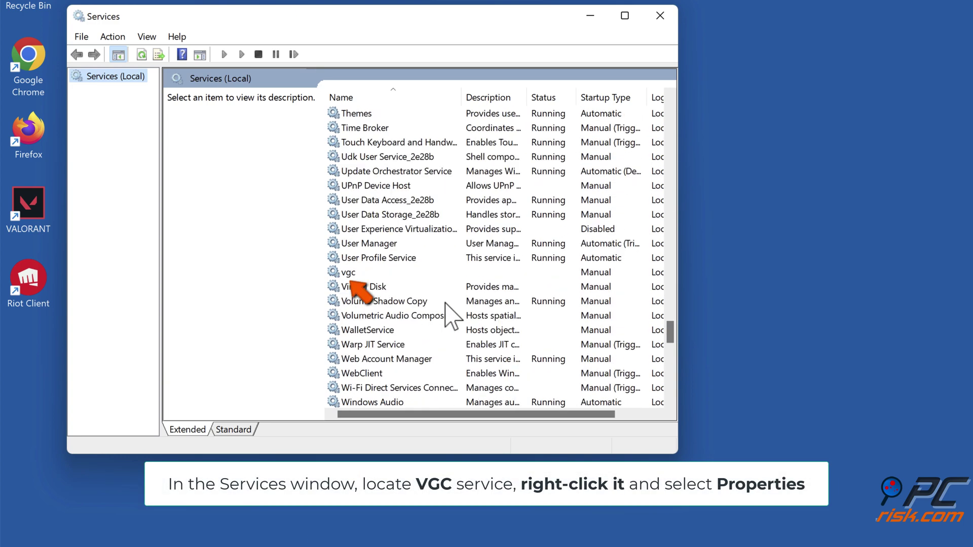
pyautogui.click(367, 276)
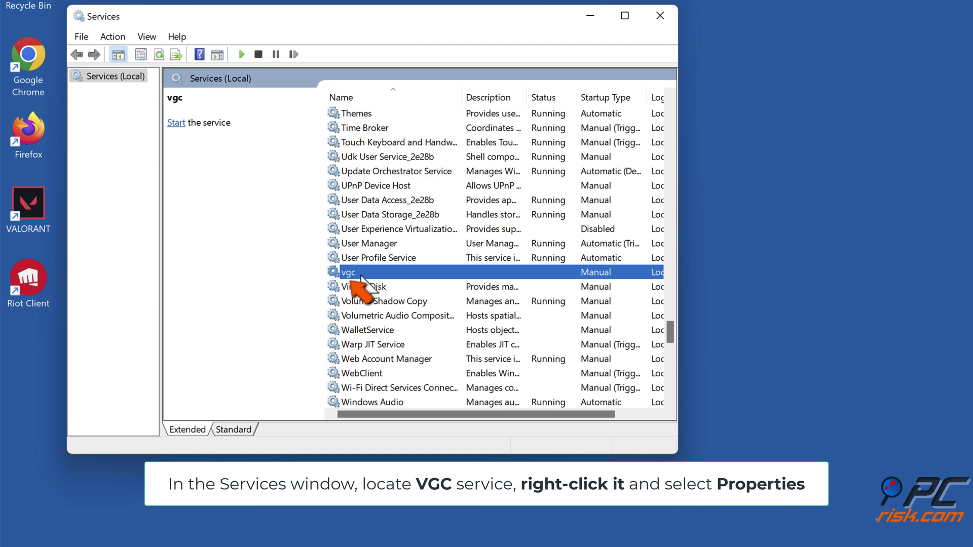
pyautogui.rightClick(368, 276)
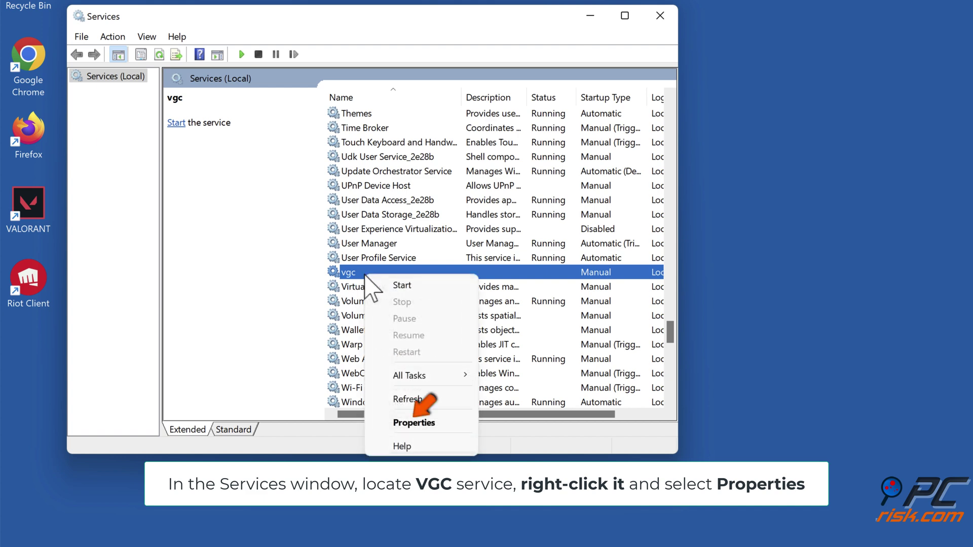
# - Set the vgc service's Startup type to Automatic in its Properties and save it
pyautogui.click(414, 423)
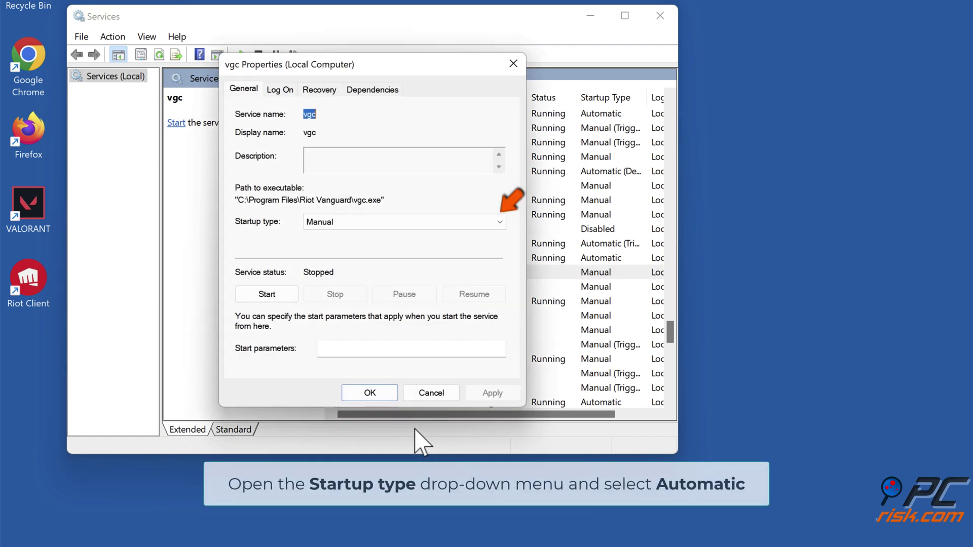
pyautogui.click(500, 223)
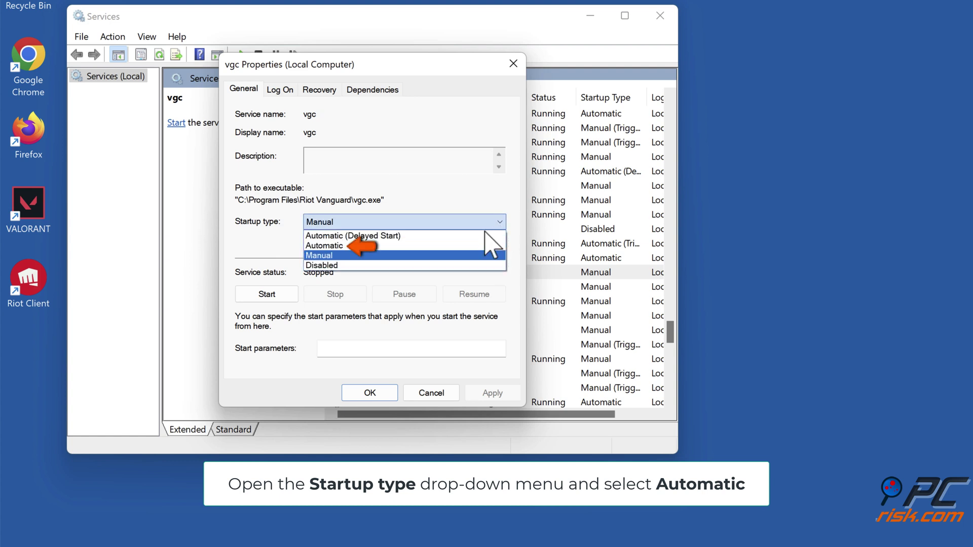
pyautogui.click(361, 247)
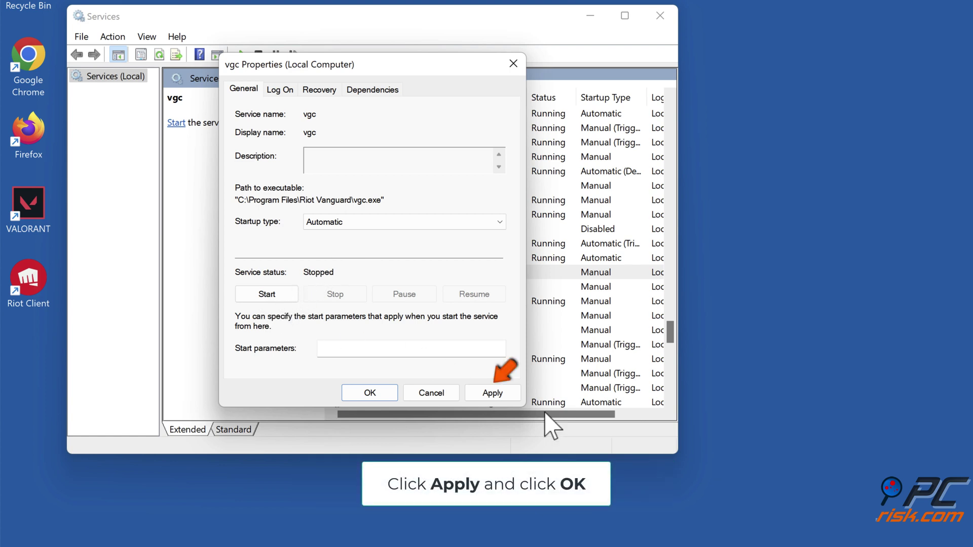
pyautogui.click(491, 394)
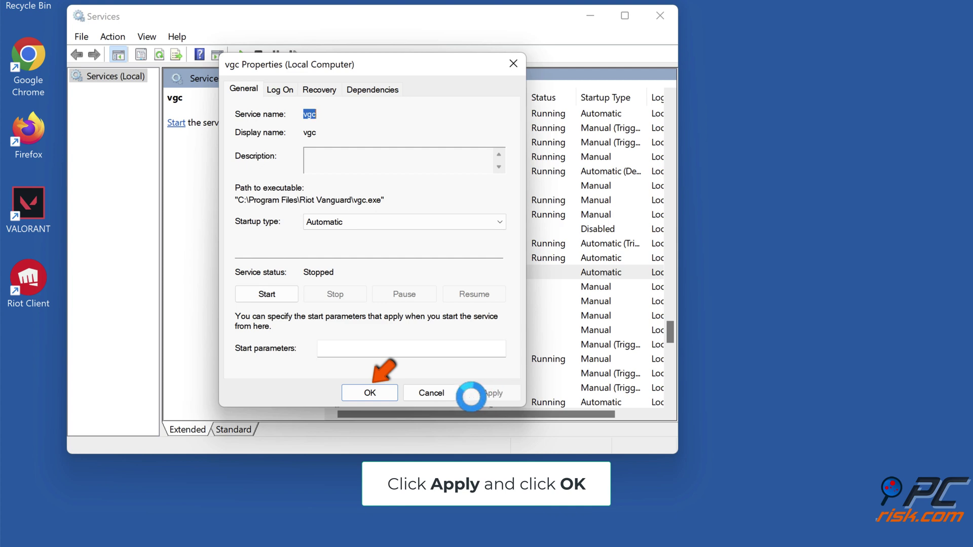
pyautogui.click(370, 394)
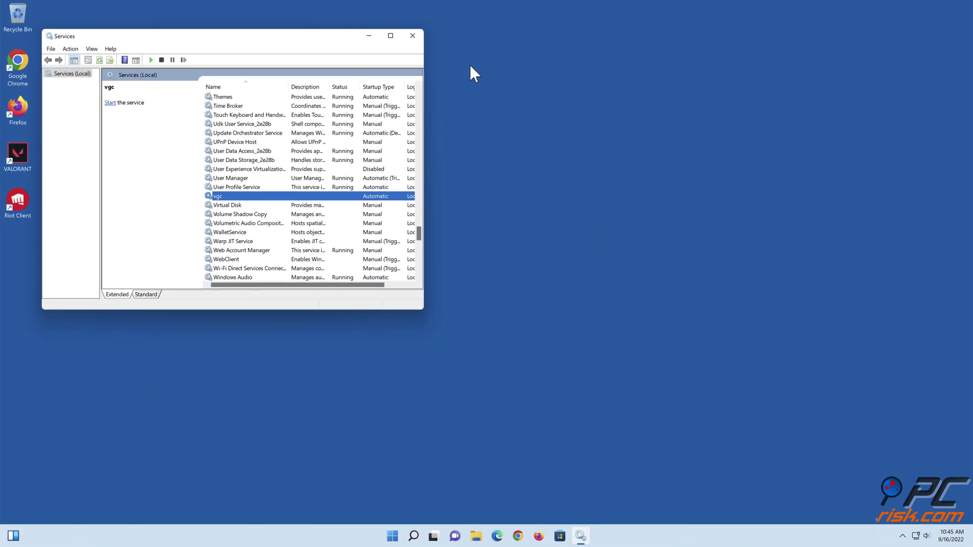
# - Close Services and uninstall Riot Vanguard from its tray icon via More > Uninstall Vanguard, confirming Yes
pyautogui.click(417, 38)
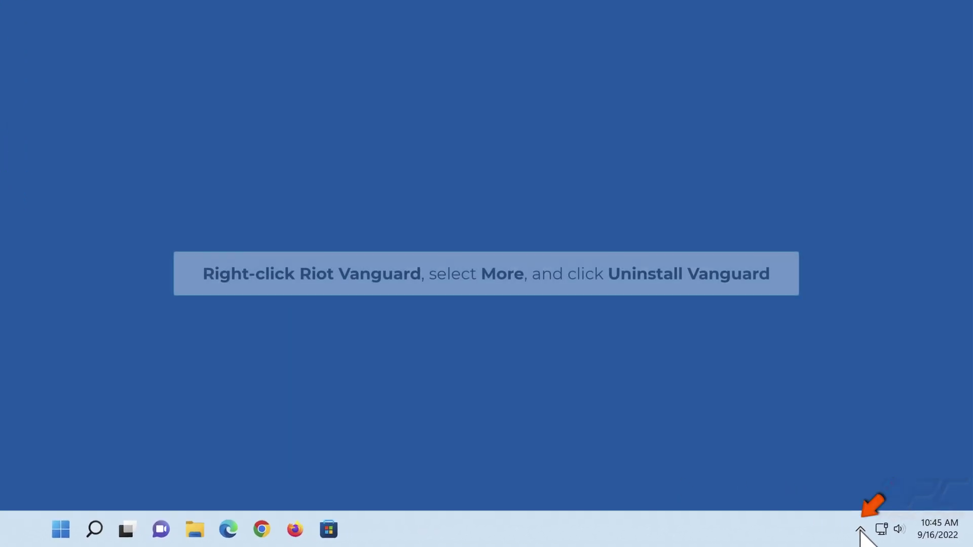
pyautogui.click(860, 530)
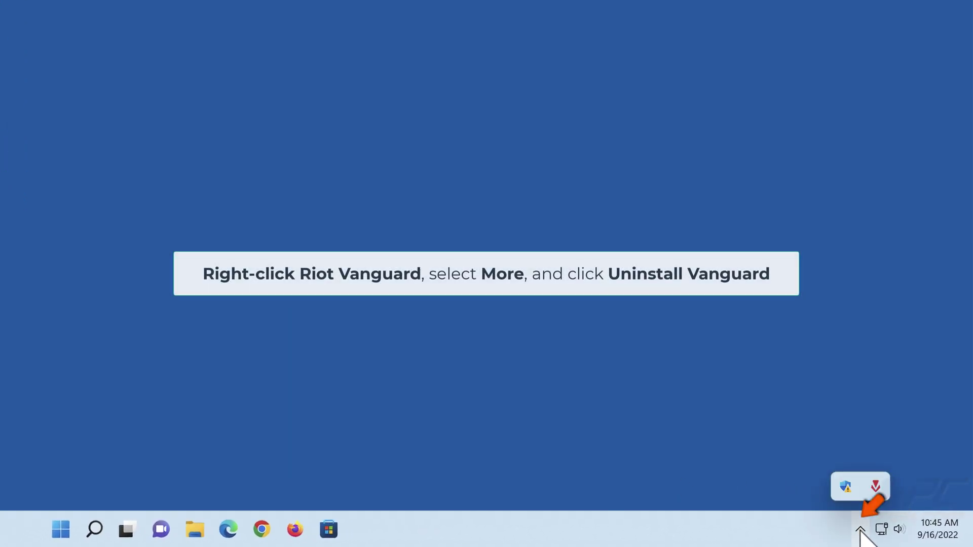
pyautogui.rightClick(876, 489)
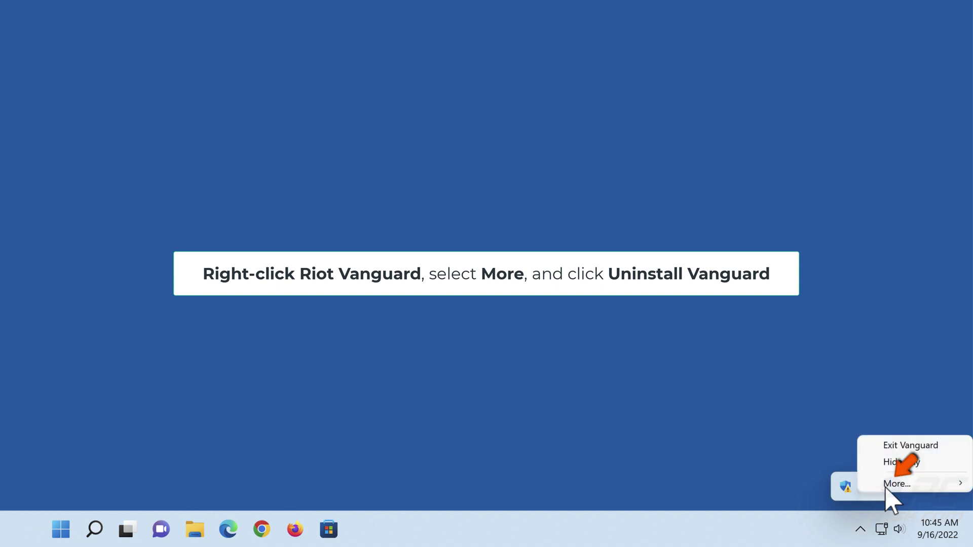
pyautogui.click(895, 483)
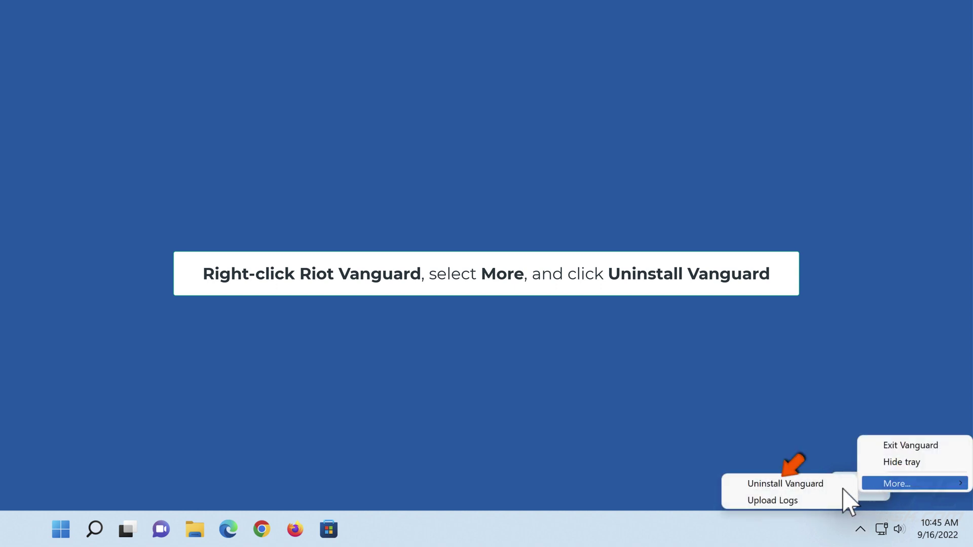
pyautogui.click(787, 485)
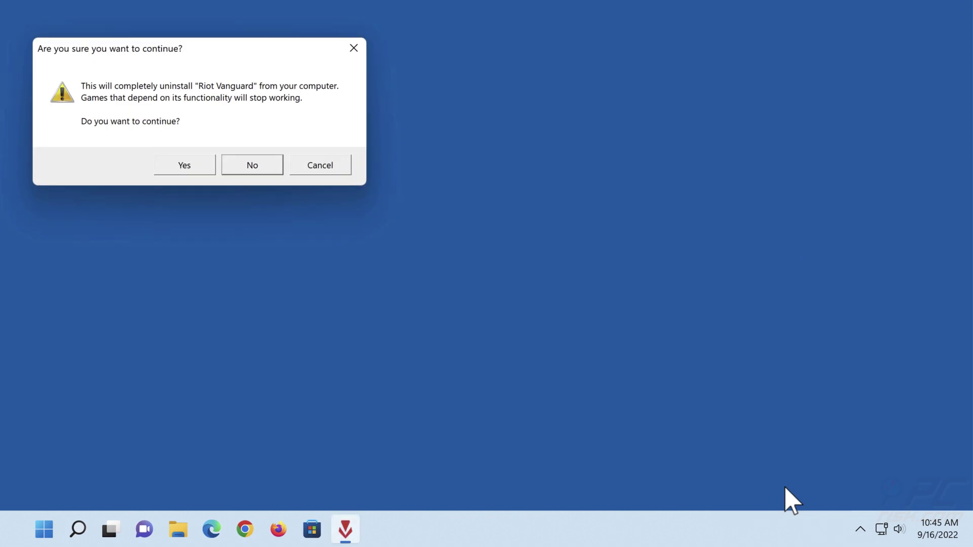
pyautogui.click(184, 166)
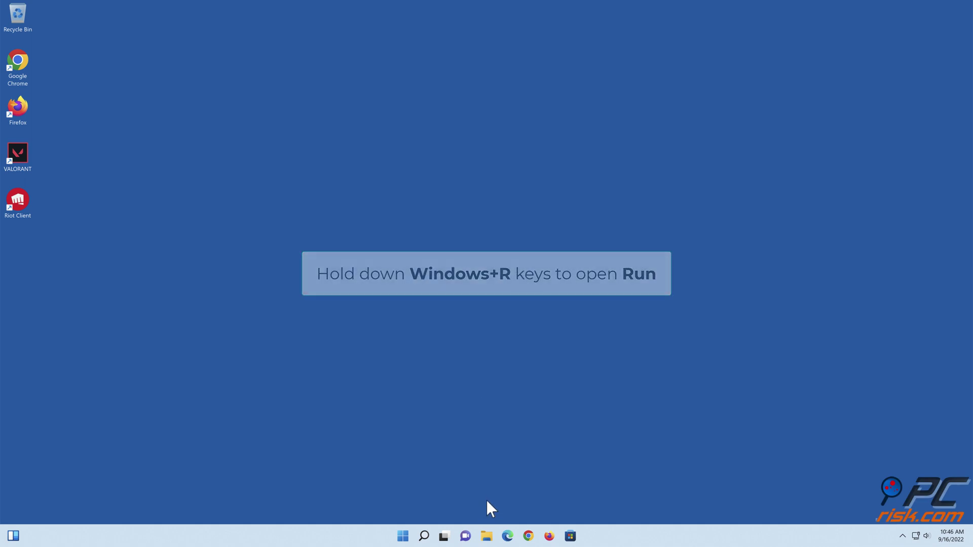
# - In the administrator Command Prompt, turn testsigning and nointegritychecks off with bcdedit, then close it
pyautogui.press('super+r')
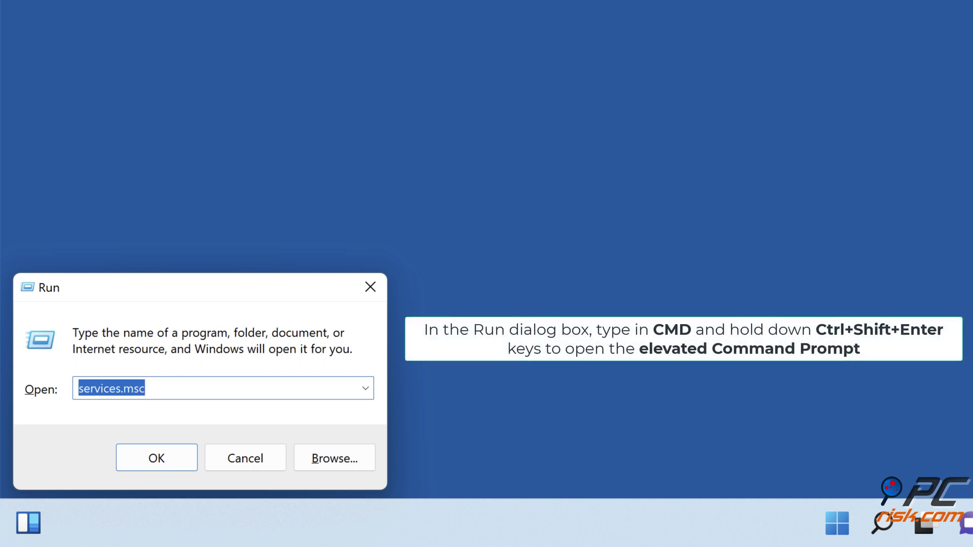
pyautogui.write('cmd')
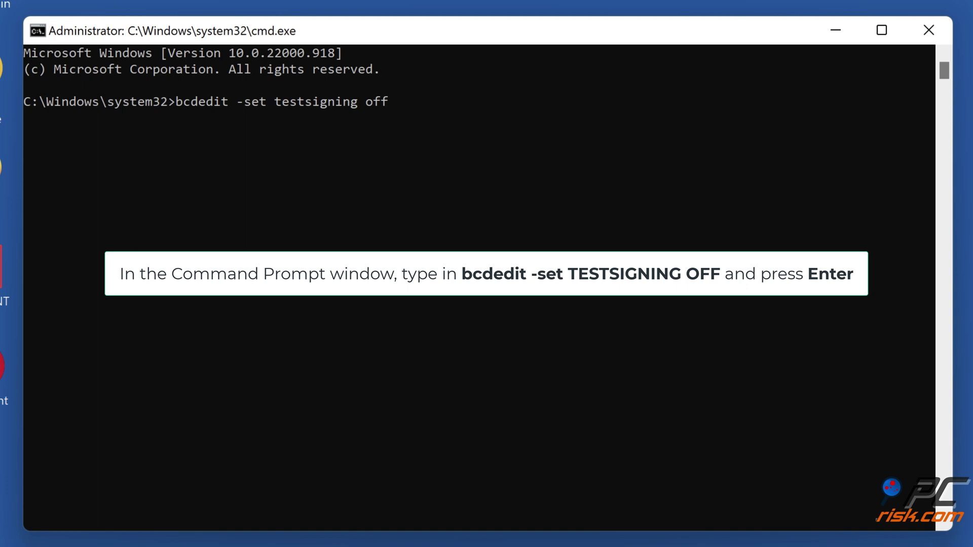
pyautogui.press('Return')
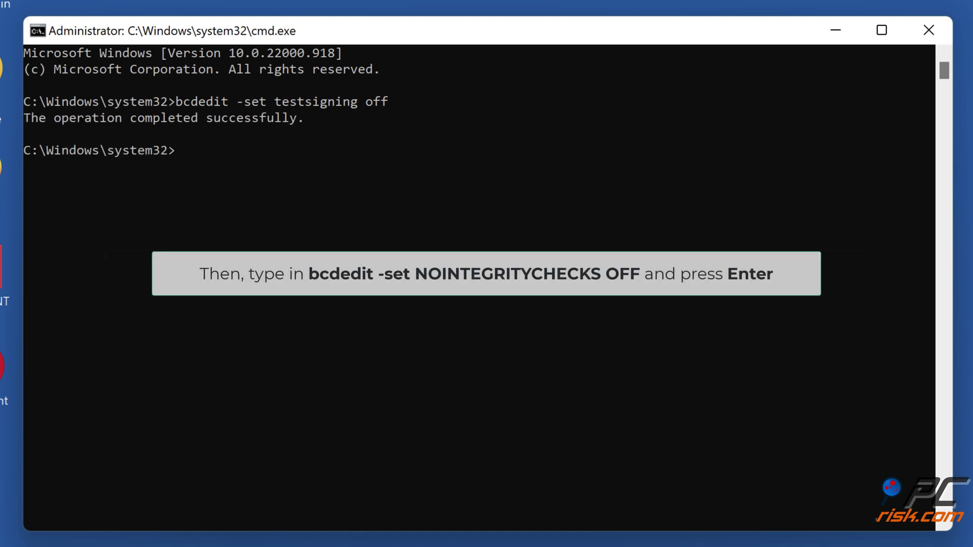
pyautogui.write('bcd')
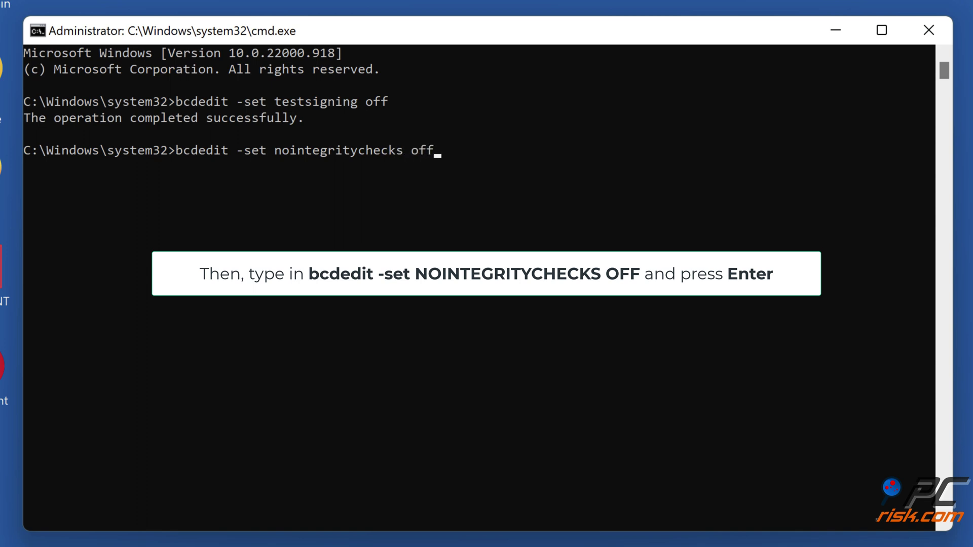
pyautogui.press('Return')
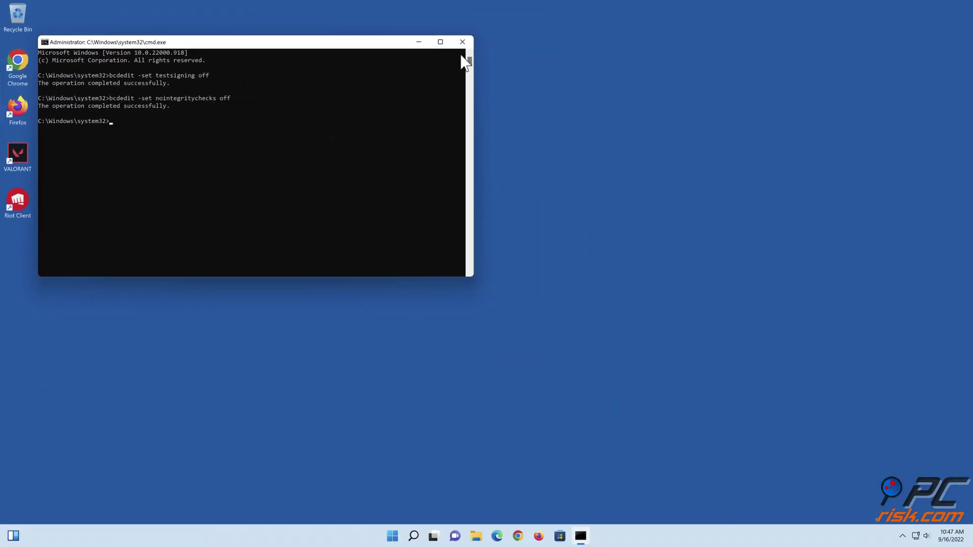
pyautogui.click(462, 42)
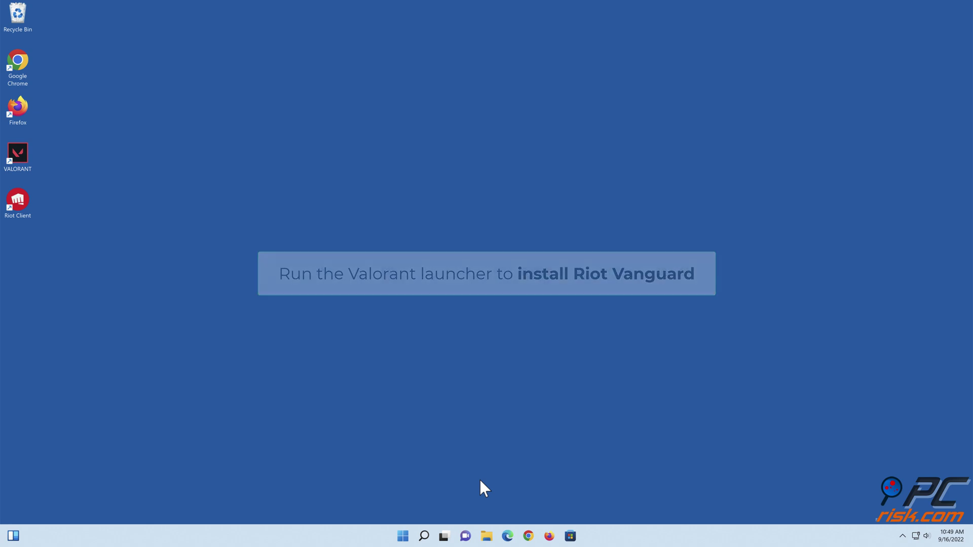
# - Launch VALORANT from the desktop to install Riot Vanguard, then close the Riot Client
pyautogui.doubleClick(25, 158)
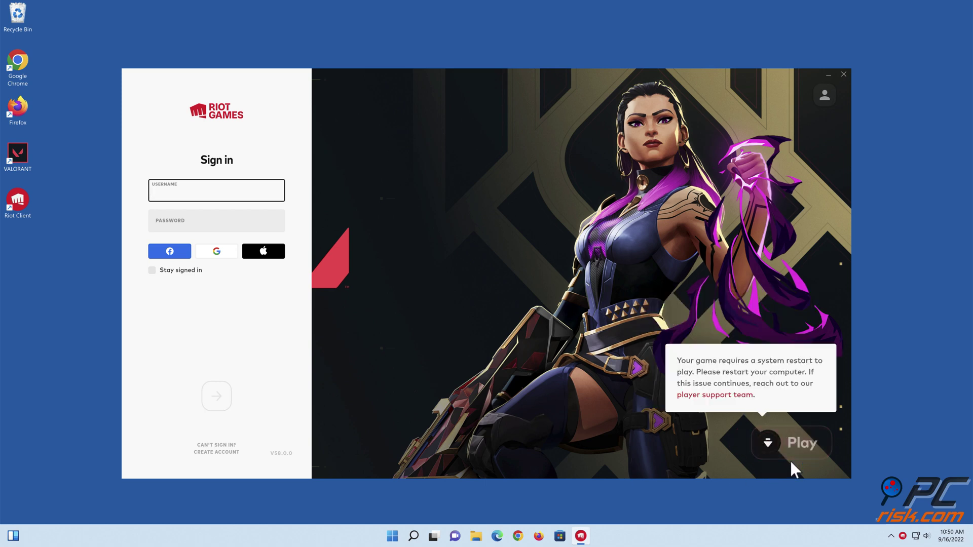
pyautogui.click(844, 75)
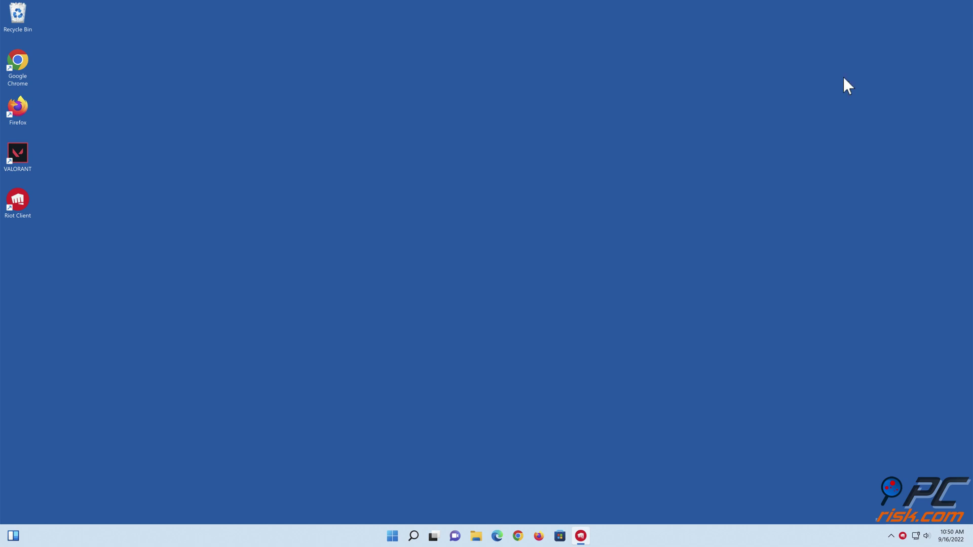
# - Restart the PC from the Start menu's Power options
pyautogui.click(403, 536)
pyautogui.click(604, 503)
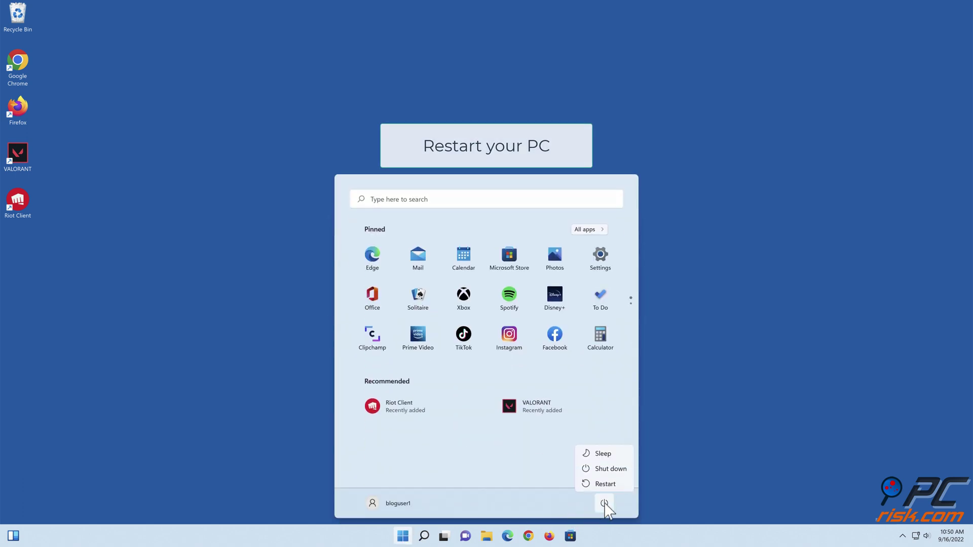
pyautogui.click(605, 483)
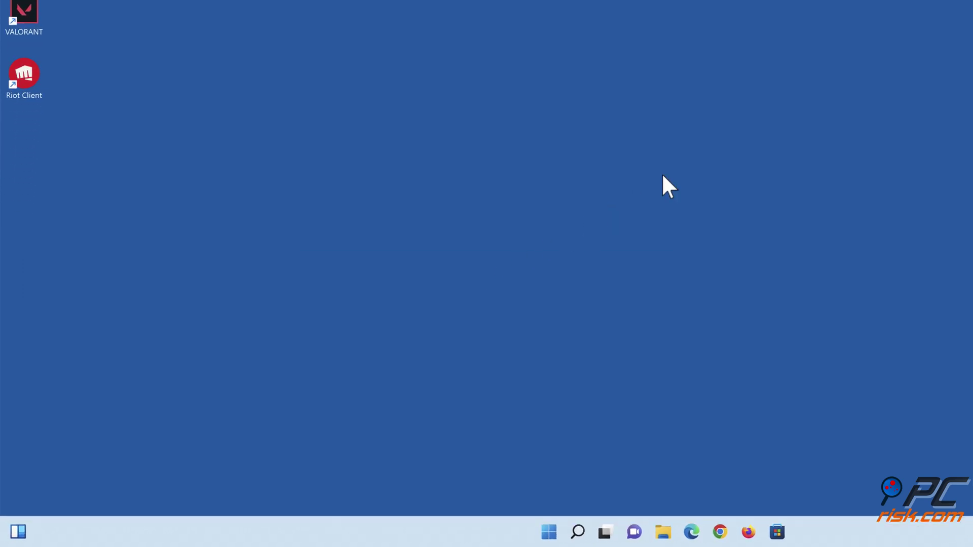
# - Launch services.msc again and bring up the context menu of the vgc service
pyautogui.press('super+r')
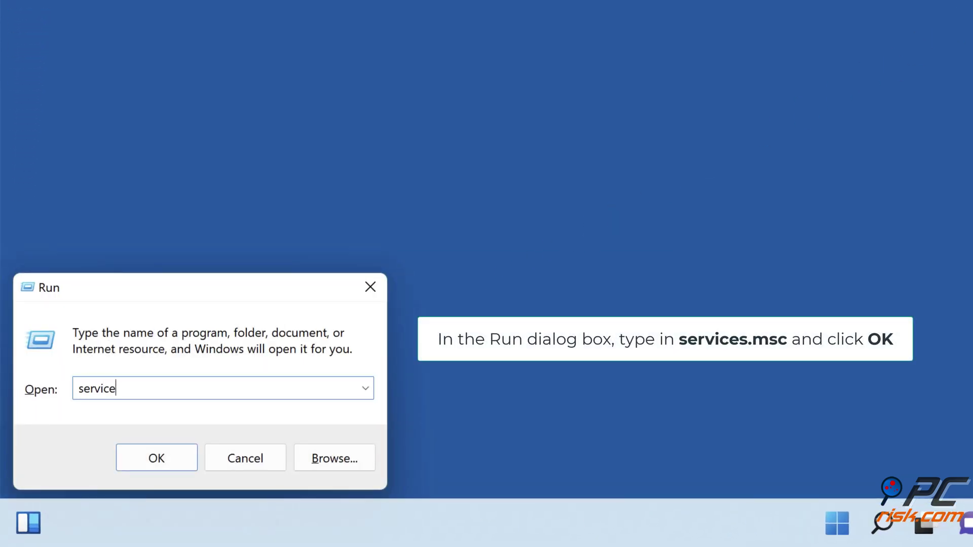
pyautogui.write('services.msc')
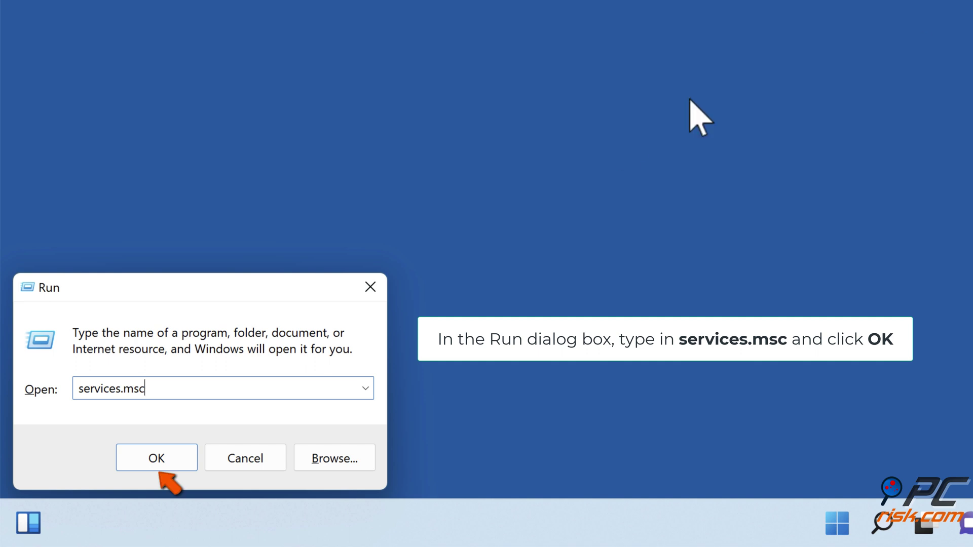
pyautogui.click(159, 459)
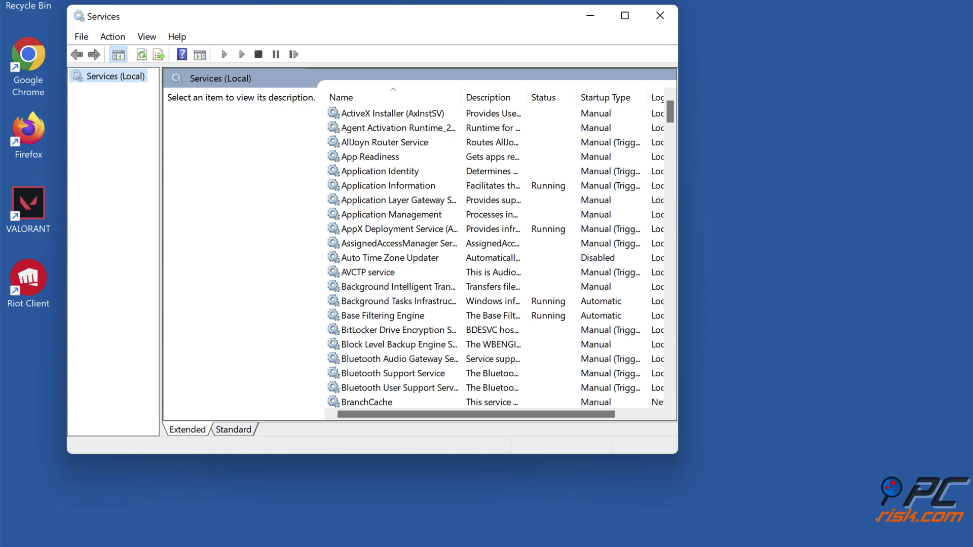
pyautogui.scroll(-20, 486, 337)
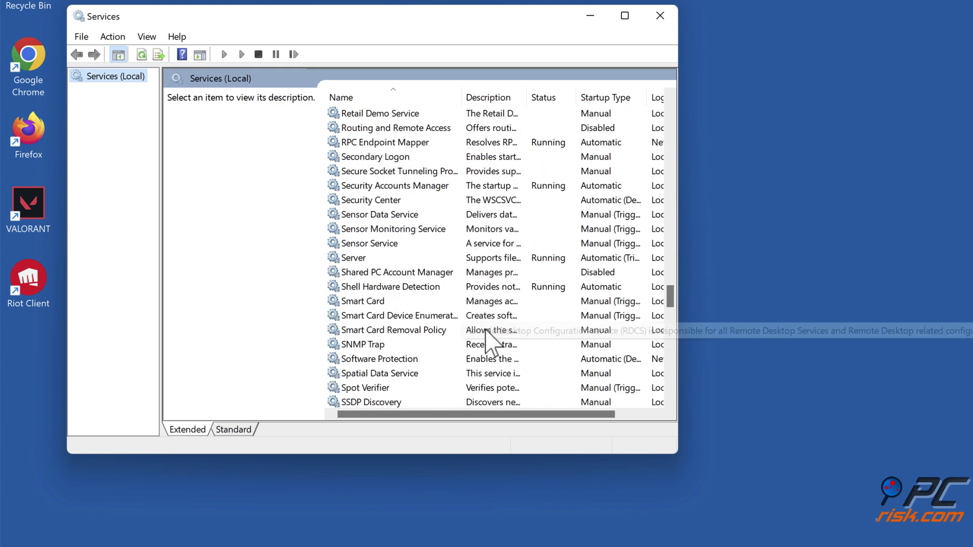
pyautogui.scroll(-1, 485, 330)
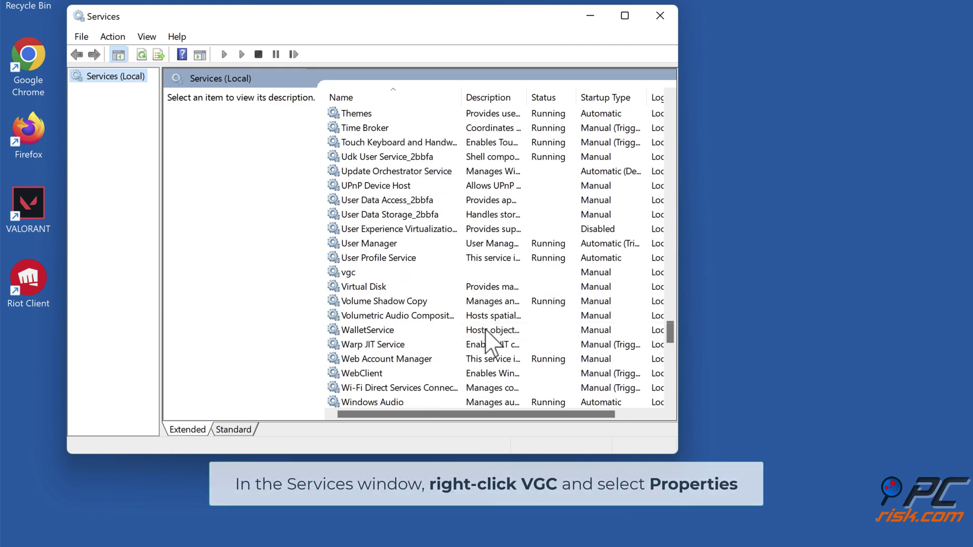
pyautogui.click(376, 276)
pyautogui.rightClick(373, 276)
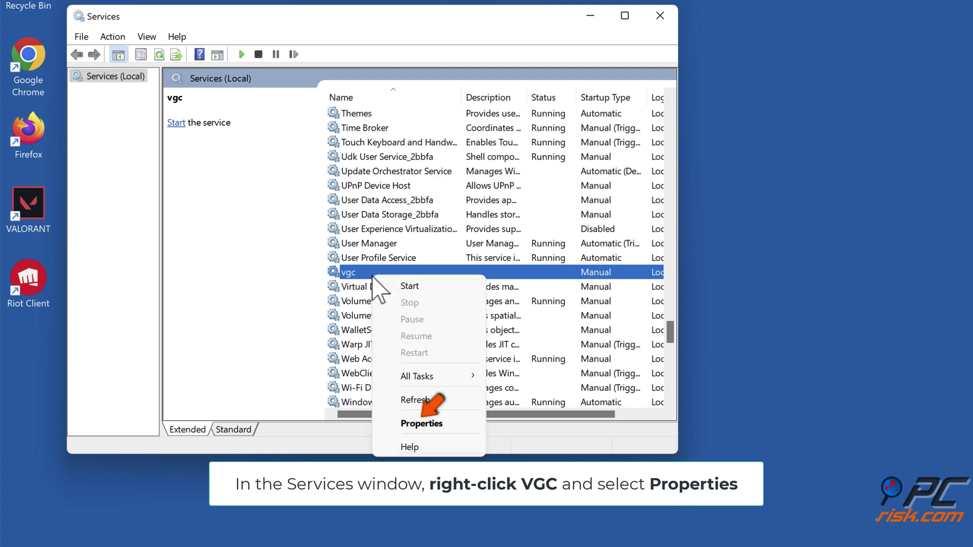
# - Set the vgc Startup type to Automatic, save it, and close the Services console
pyautogui.click(422, 422)
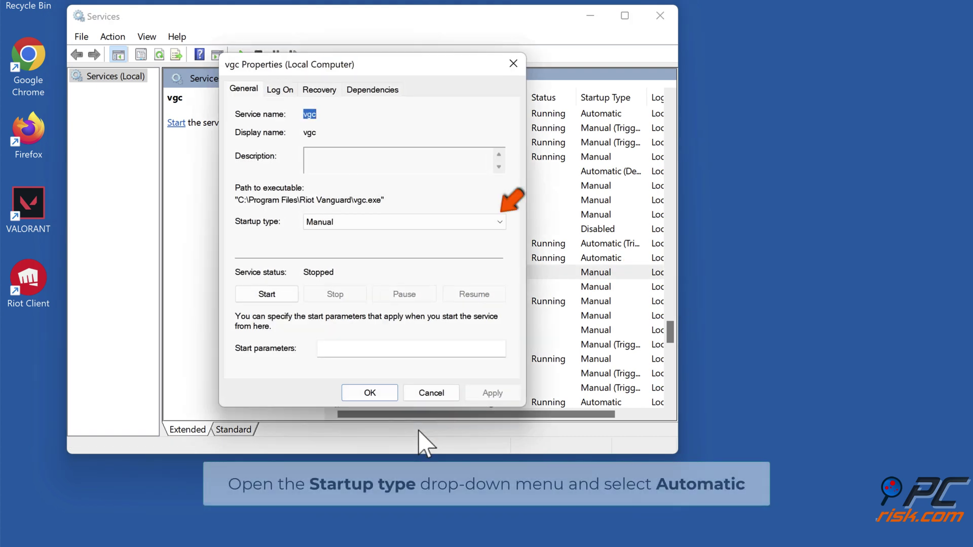
pyautogui.click(499, 224)
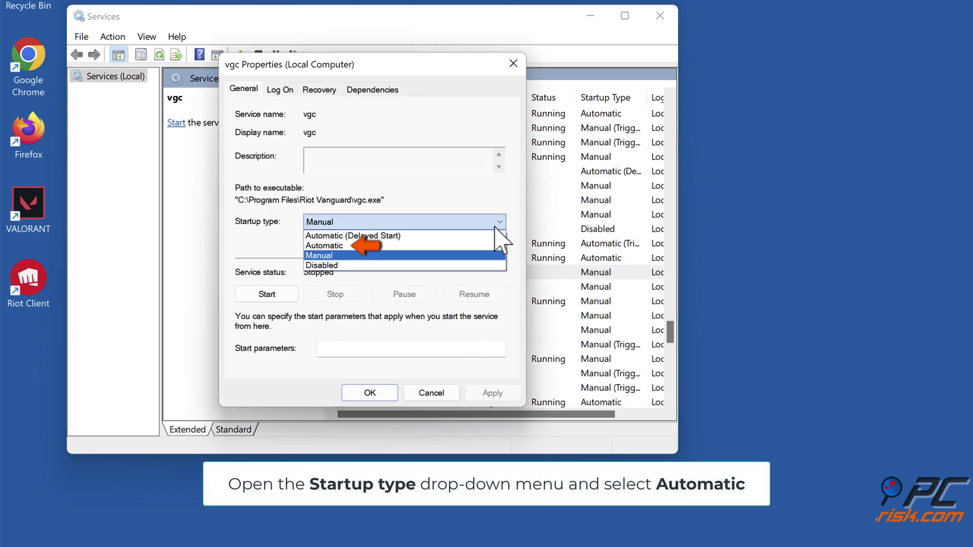
pyautogui.click(366, 246)
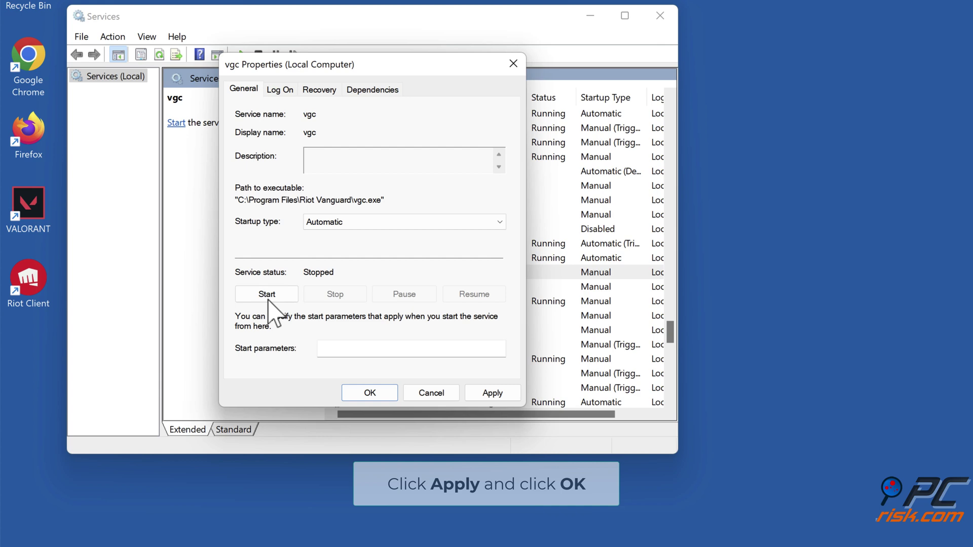
pyautogui.click(490, 394)
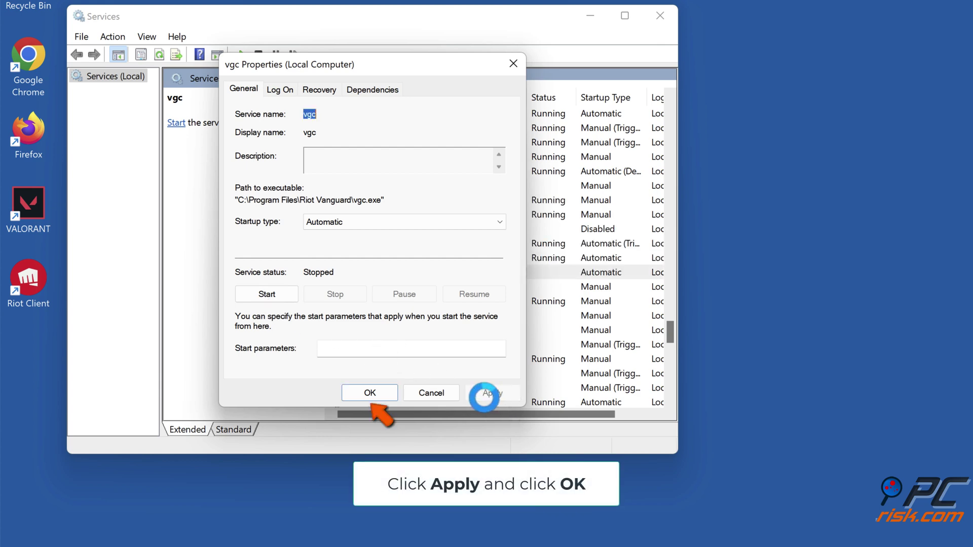
pyautogui.click(370, 395)
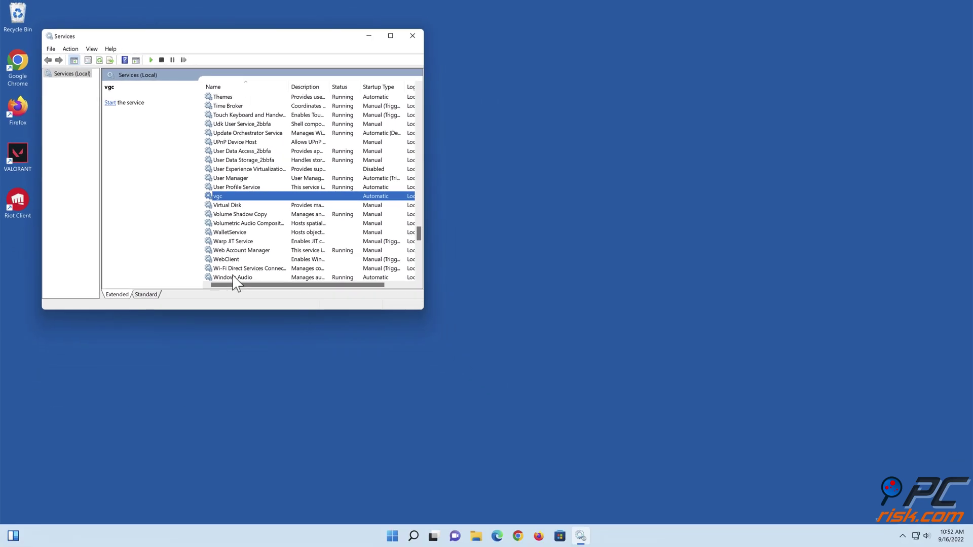
pyautogui.click(412, 37)
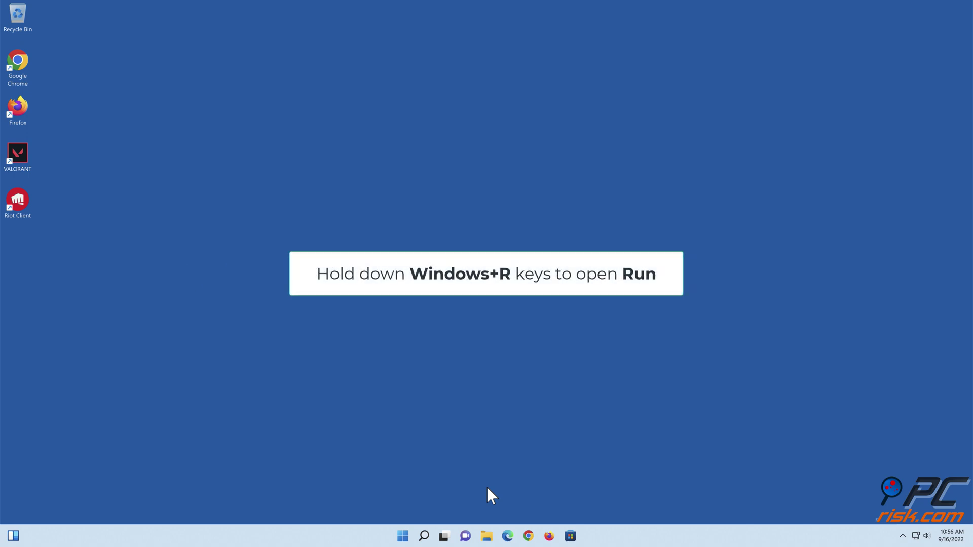
# - Open the firewall's Allow an app page and unlock the list with Change settings
pyautogui.press('super+r')
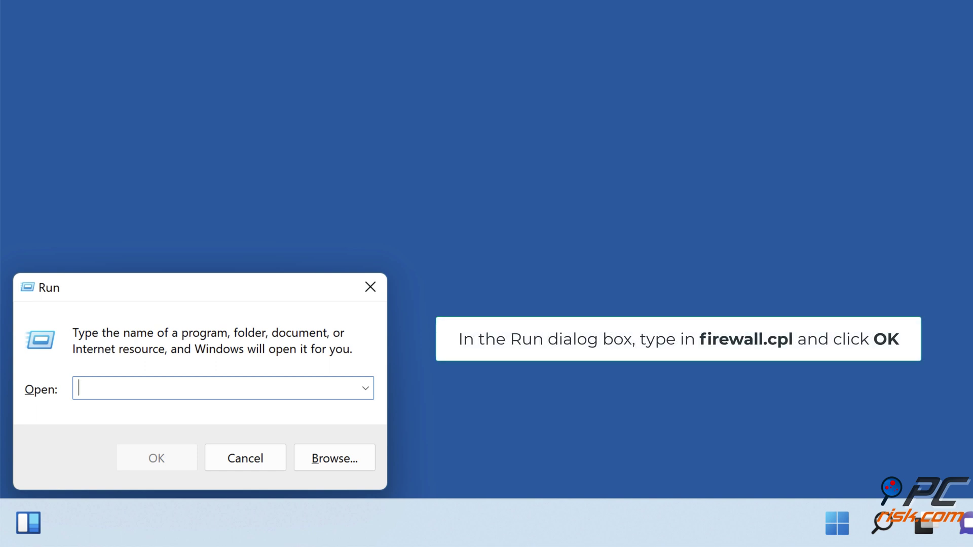
pyautogui.write('firewall.cpl')
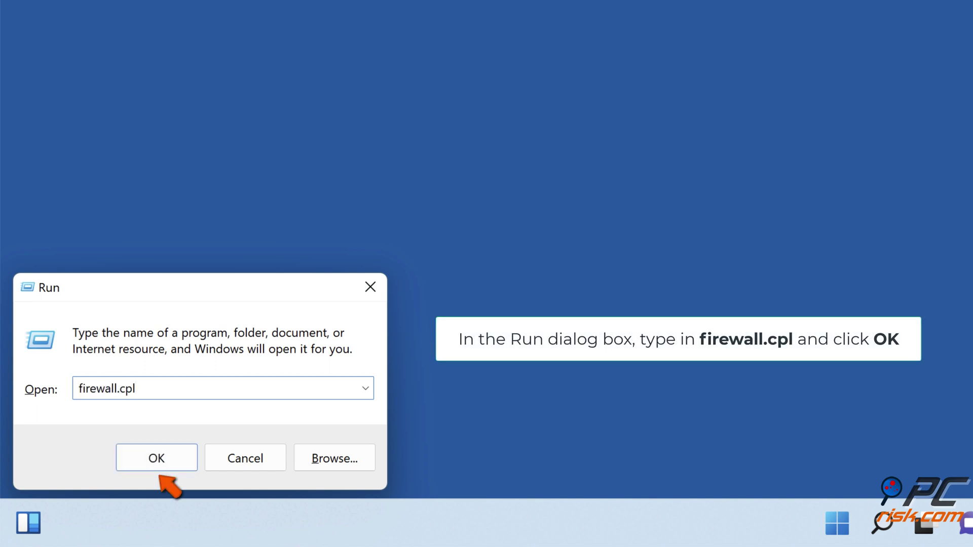
pyautogui.click(160, 469)
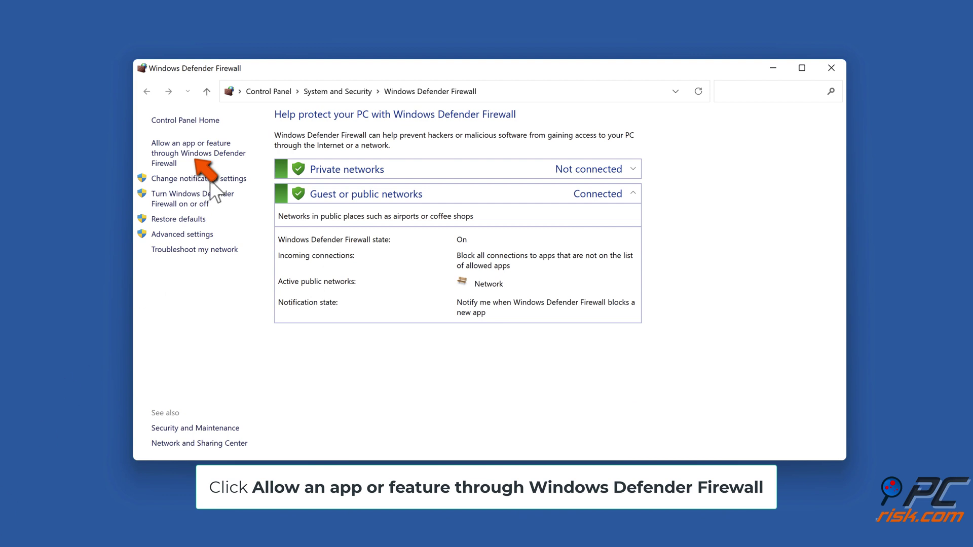
pyautogui.click(210, 156)
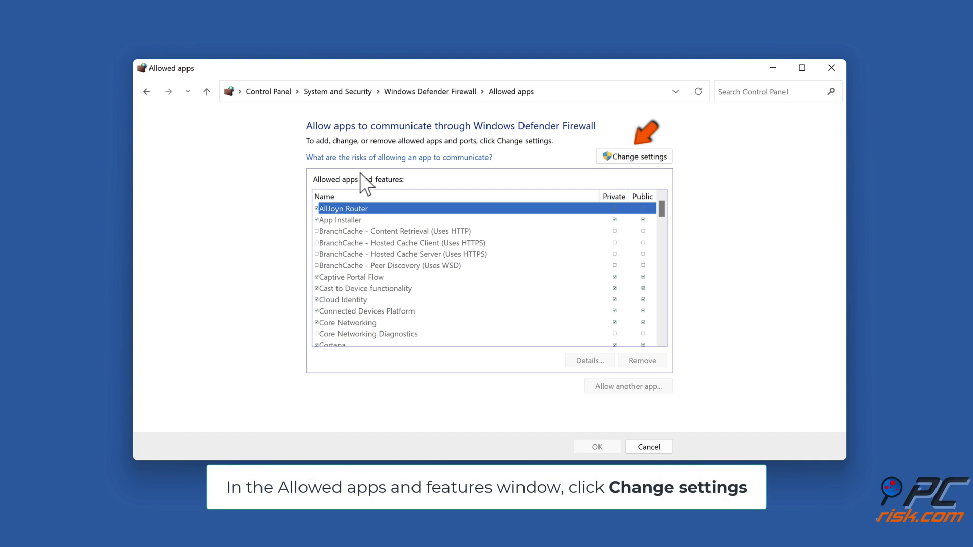
pyautogui.click(641, 161)
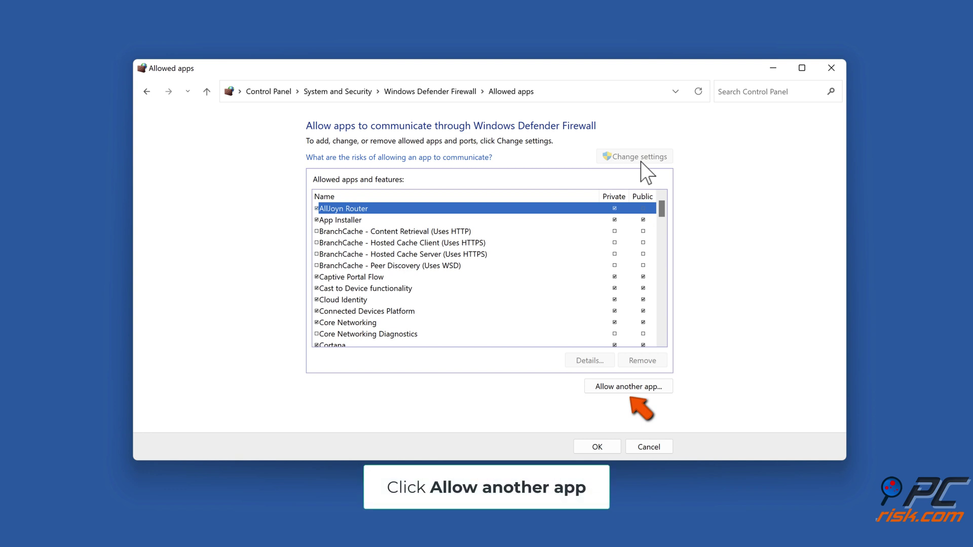
# - Add an app by browsing to C:\Program Files\Riot Vanguard\vgc.exe and selecting it
pyautogui.click(625, 388)
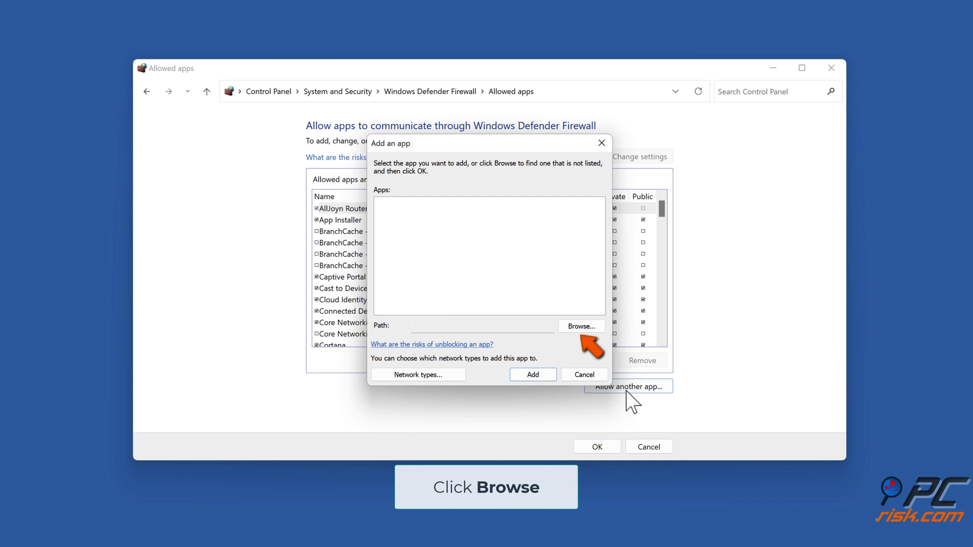
pyautogui.click(579, 331)
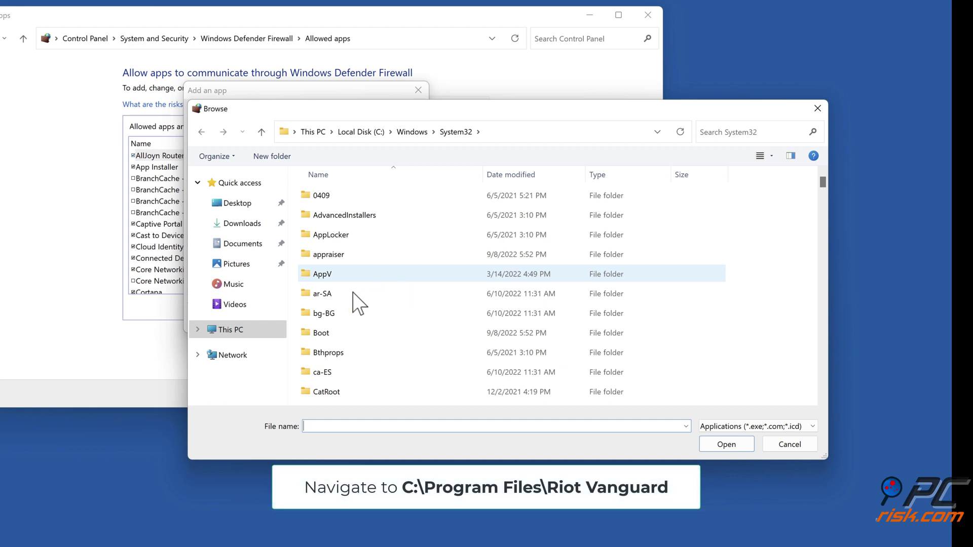
pyautogui.click(244, 329)
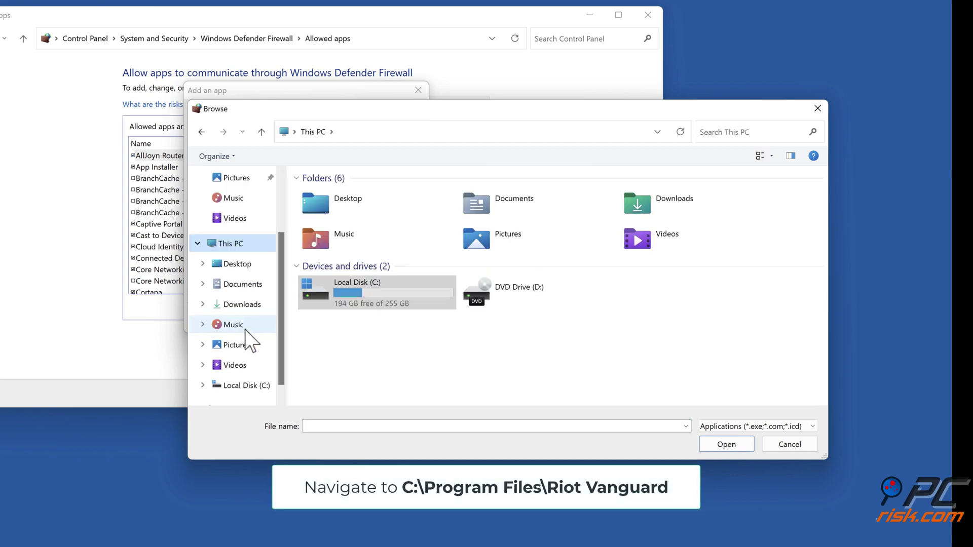
pyautogui.doubleClick(342, 299)
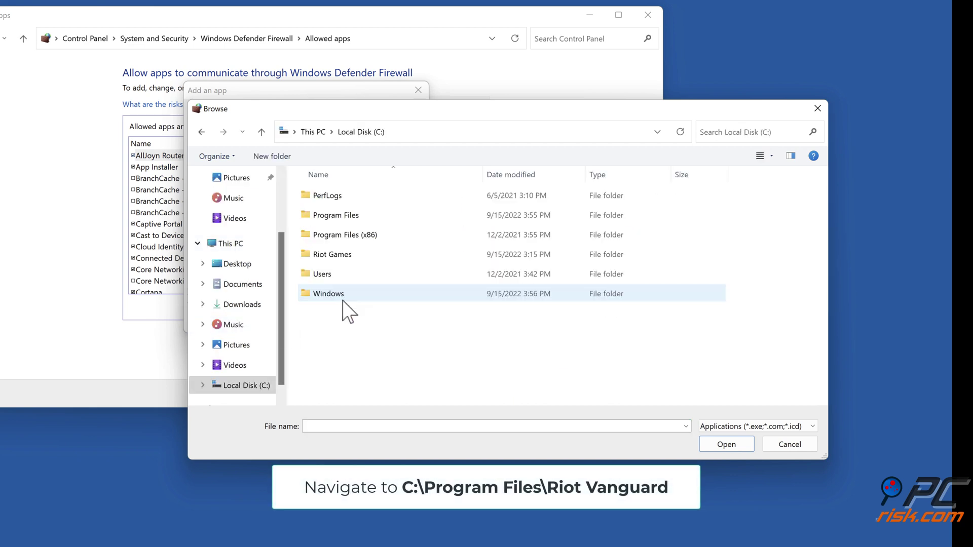
pyautogui.doubleClick(333, 219)
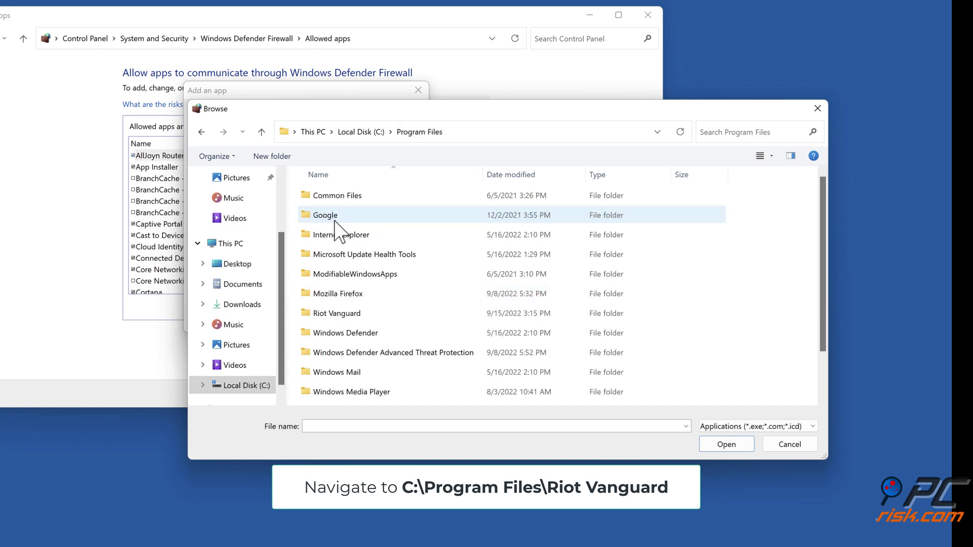
pyautogui.doubleClick(345, 315)
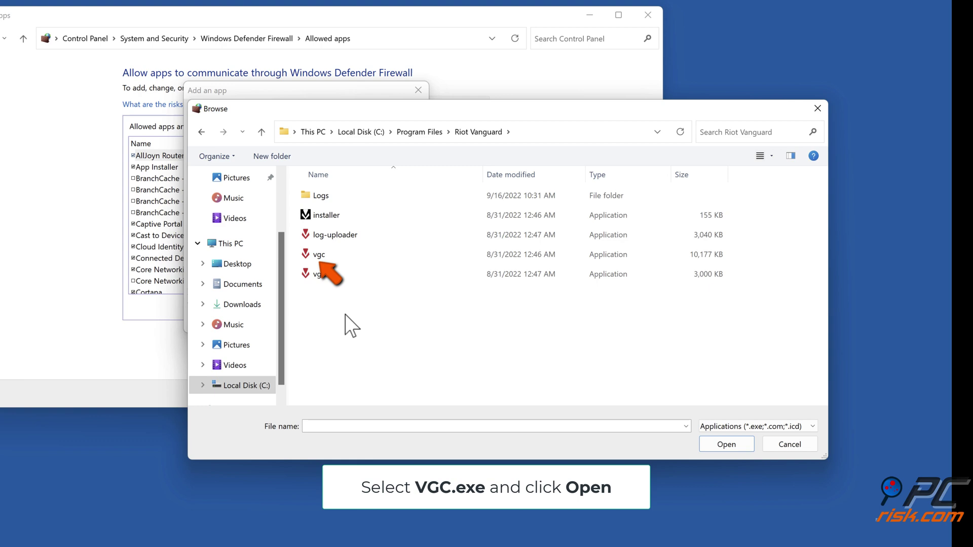
pyautogui.click(328, 253)
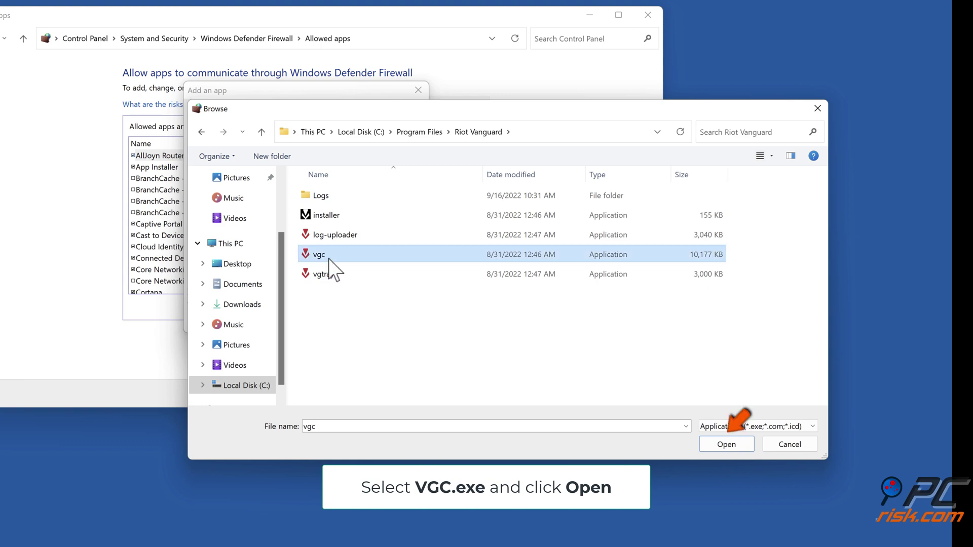
pyautogui.click(714, 434)
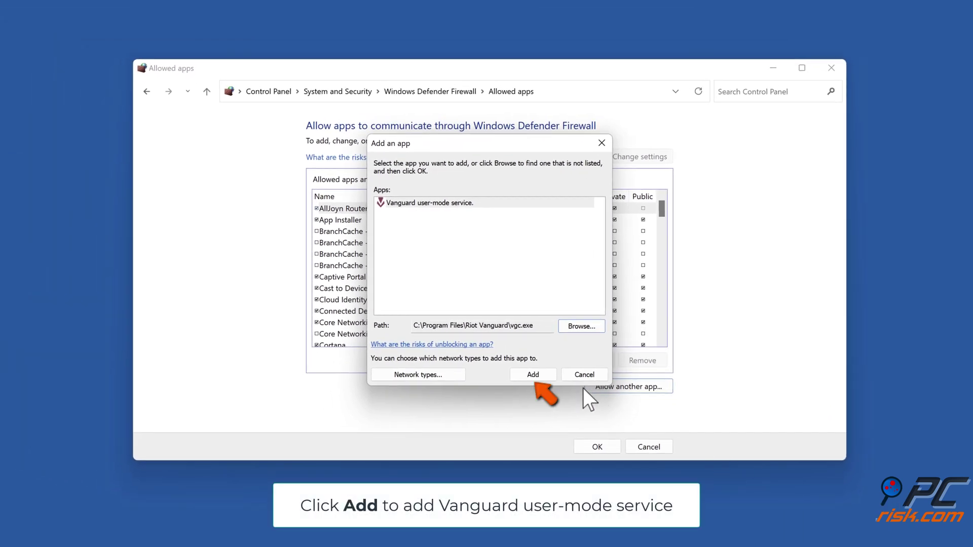
# - Add Vanguard user-mode service, allow it on Private and Public networks, save, and close the firewall
pyautogui.click(536, 374)
pyautogui.scroll(-2, 549, 321)
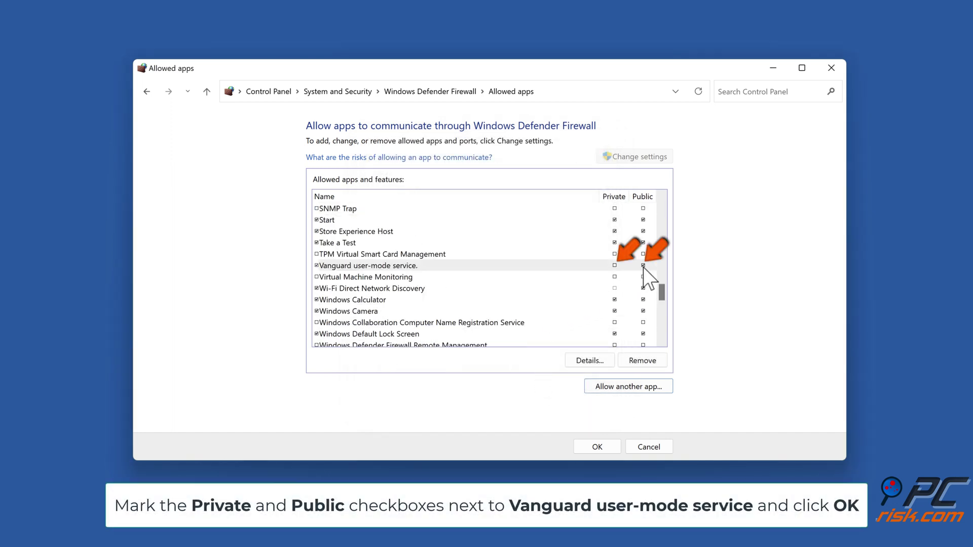
pyautogui.click(615, 266)
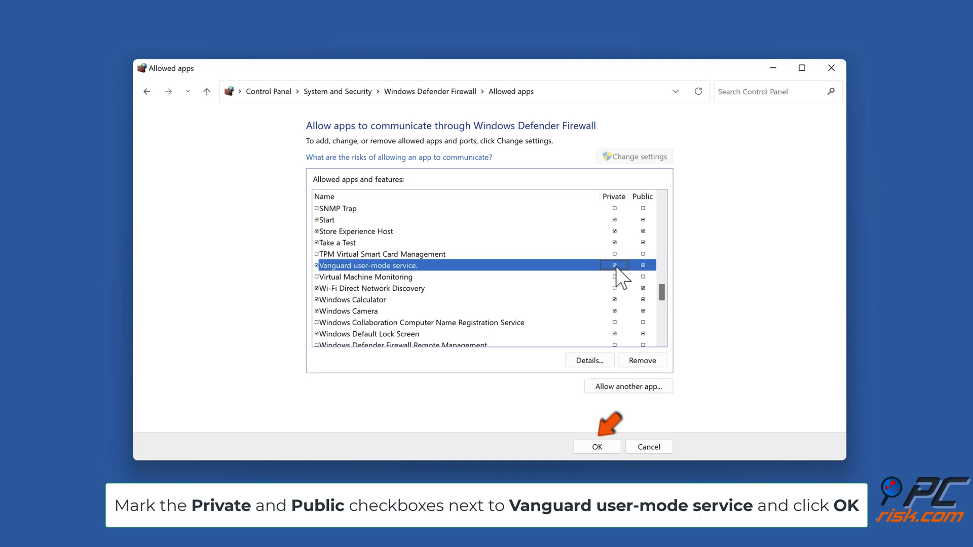
pyautogui.click(598, 446)
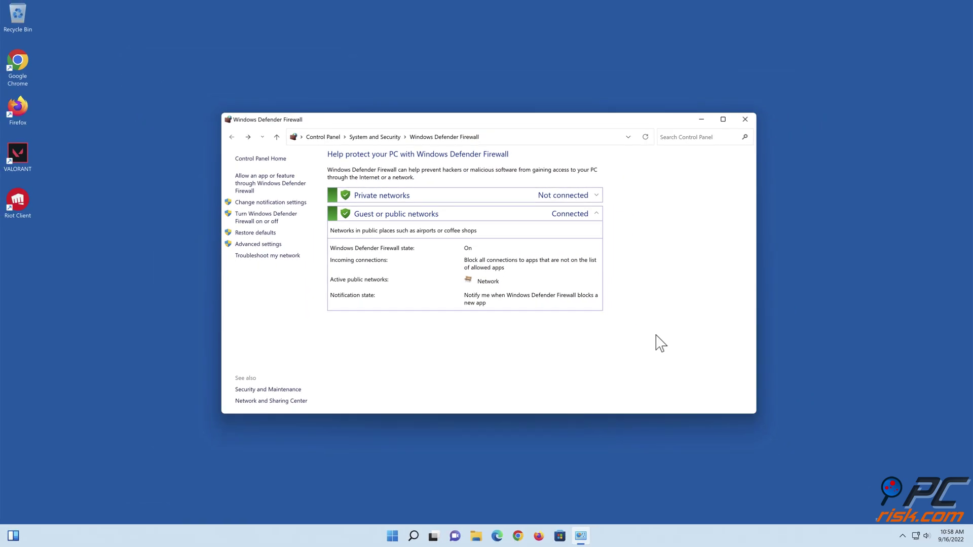
pyautogui.click(744, 121)
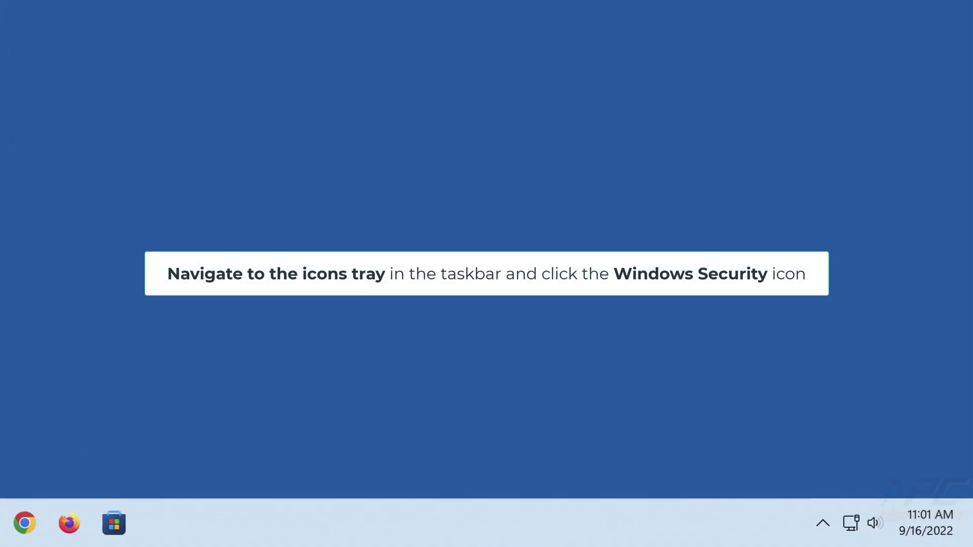
# - Open Windows Security from the tray and go to Virus & threat protection settings, down to Exclusions
pyautogui.click(822, 523)
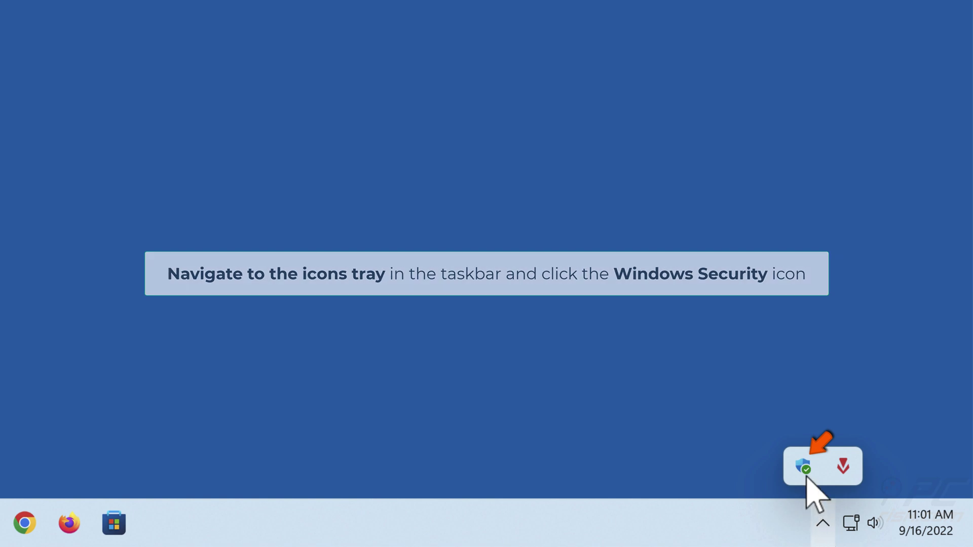
pyautogui.click(805, 472)
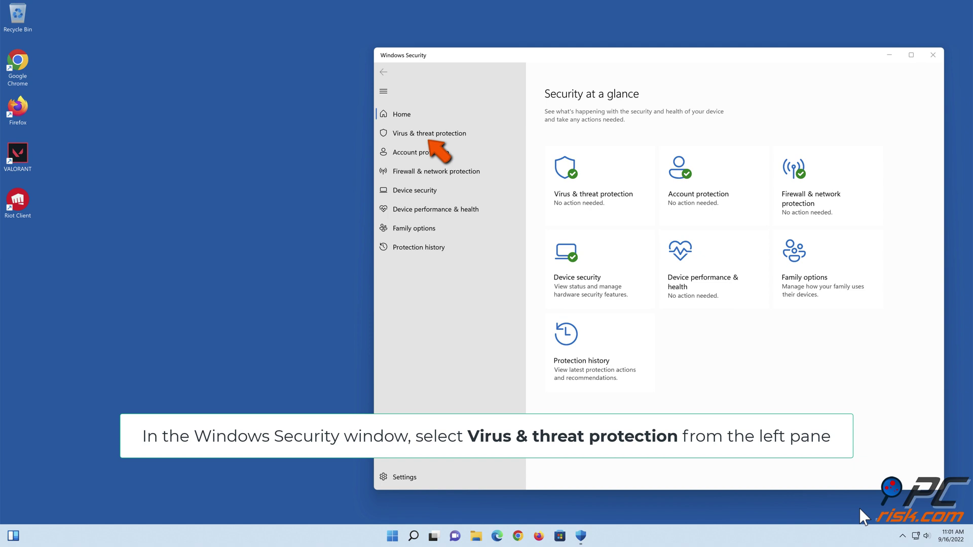
pyautogui.click(426, 135)
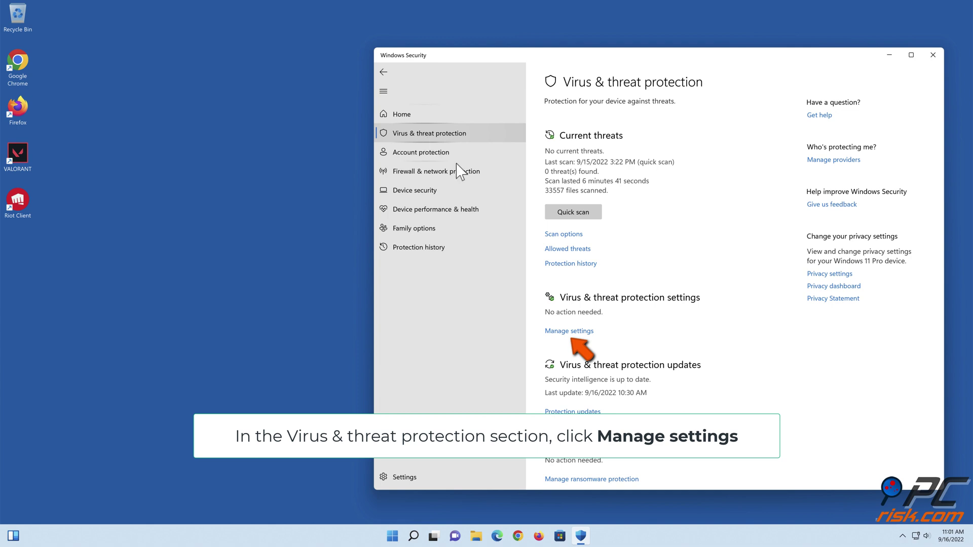
pyautogui.click(572, 332)
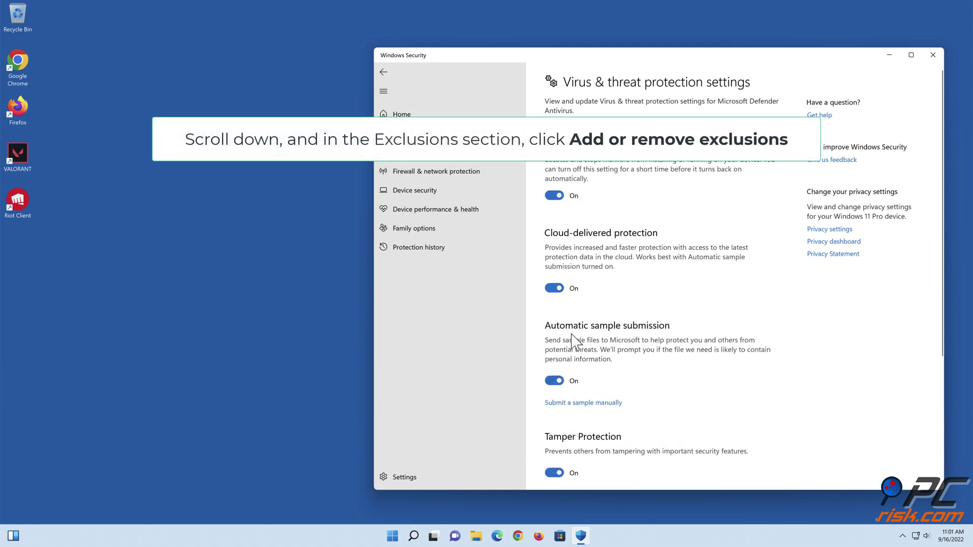
pyautogui.scroll(-4, 571, 335)
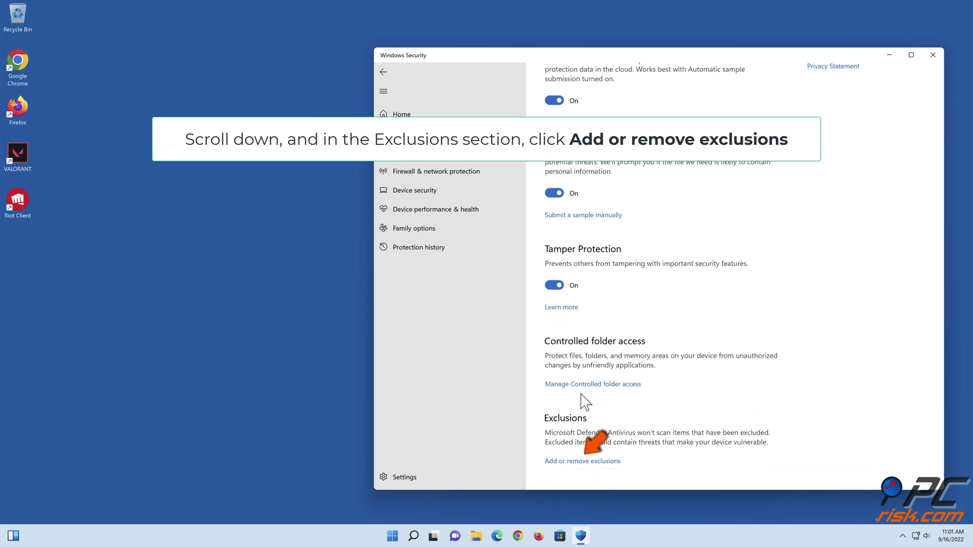
# - Add C:\Program Files\Riot Vanguard as a folder exclusion, then close Windows Security
pyautogui.click(583, 462)
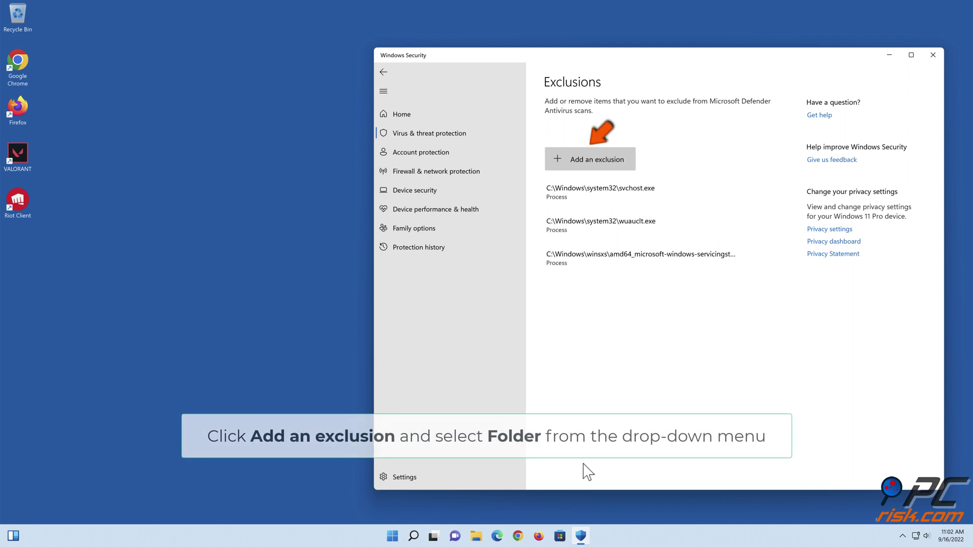
pyautogui.click(599, 172)
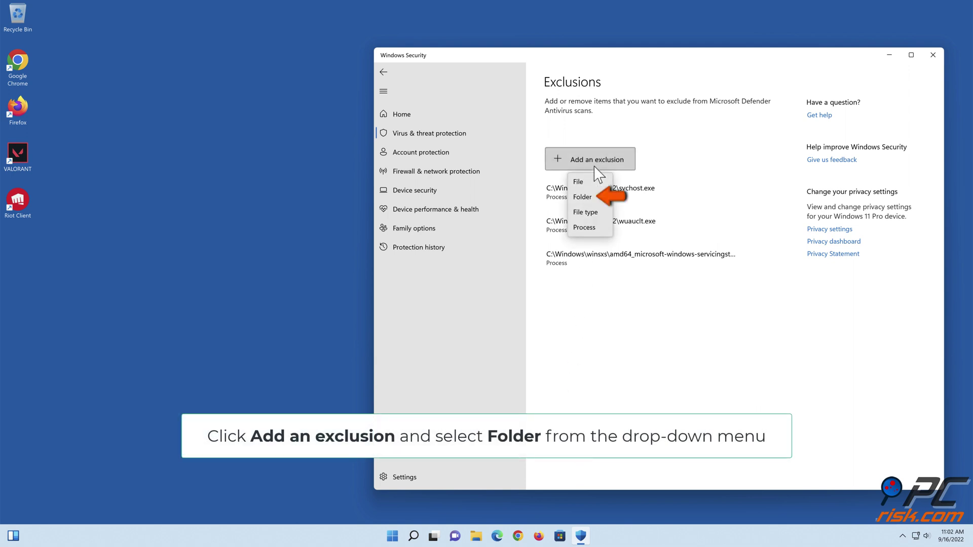
pyautogui.click(586, 196)
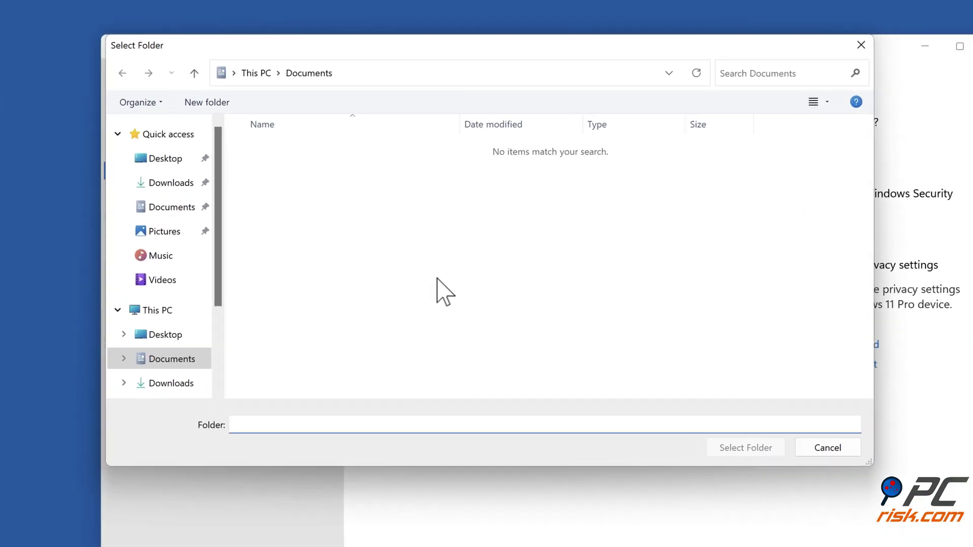
pyautogui.click(157, 311)
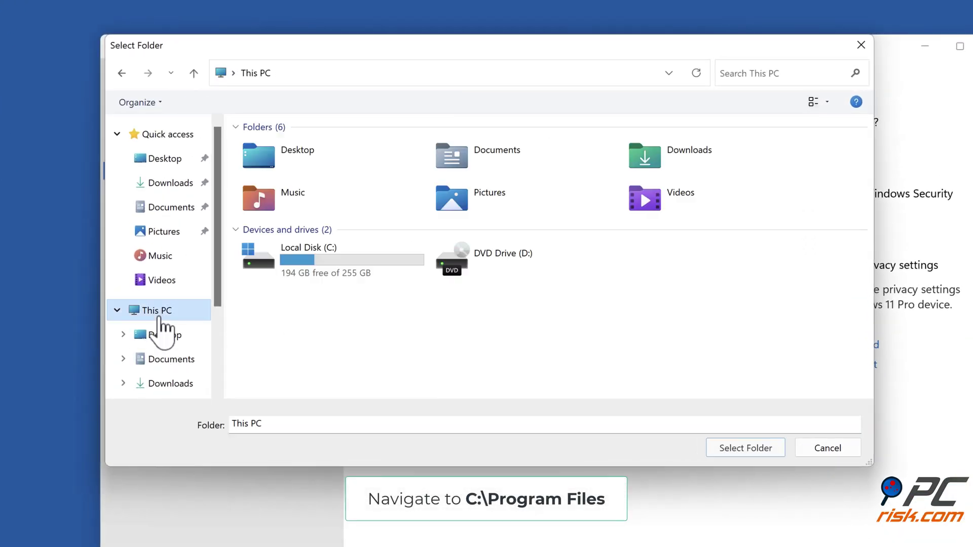
pyautogui.click(306, 274)
pyautogui.doubleClick(307, 276)
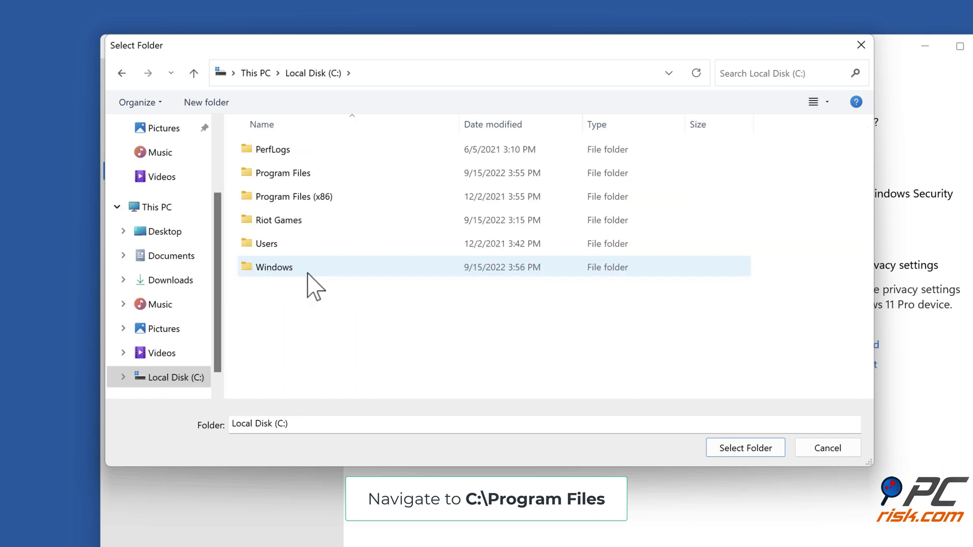
pyautogui.doubleClick(282, 174)
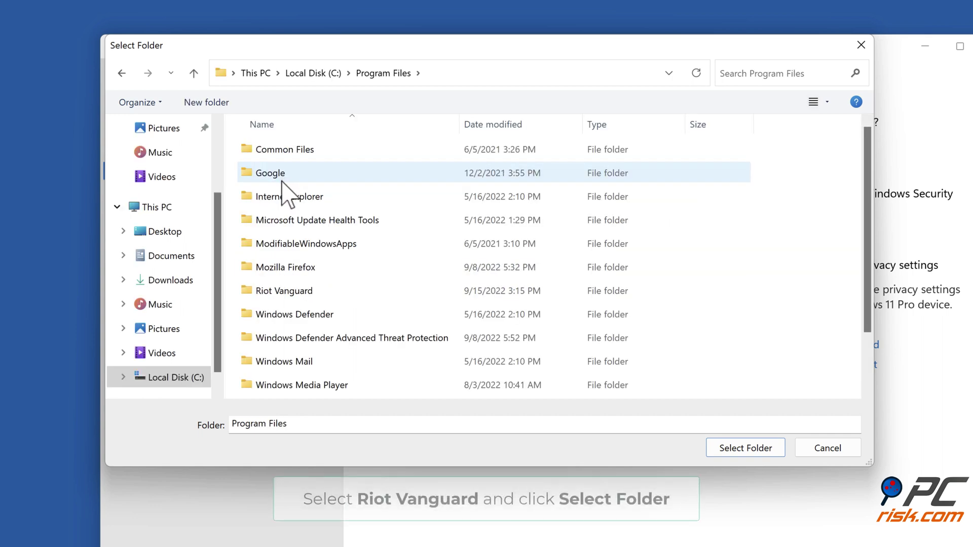
pyautogui.click(282, 295)
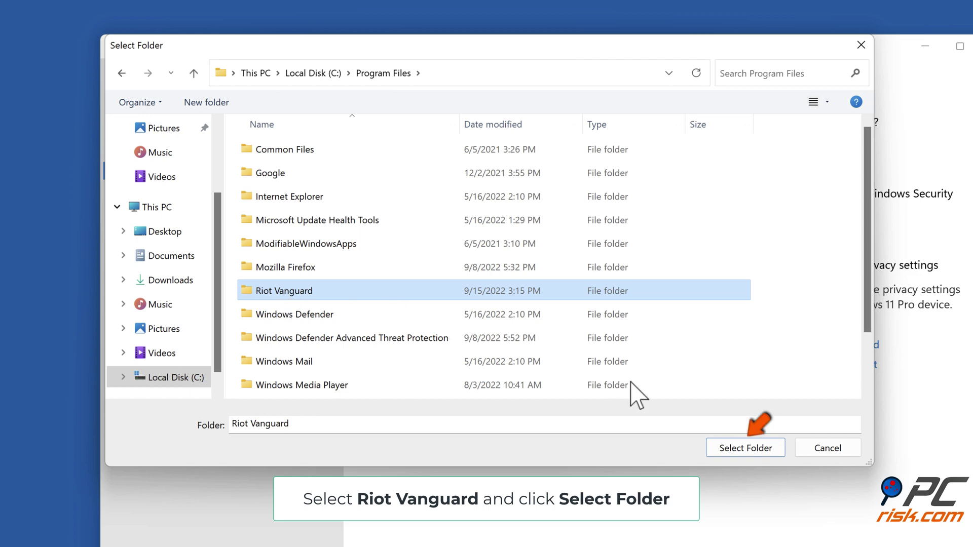
pyautogui.click(738, 452)
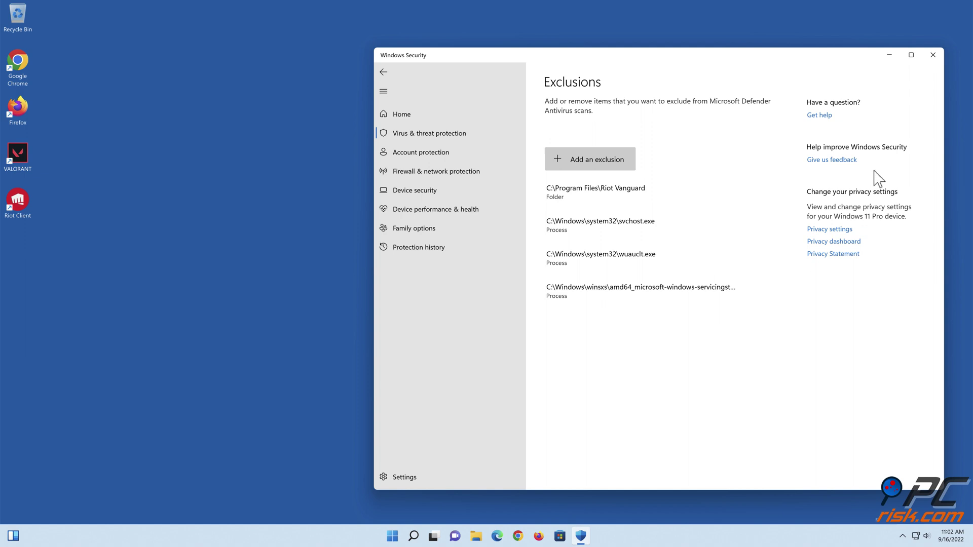
pyautogui.click(932, 55)
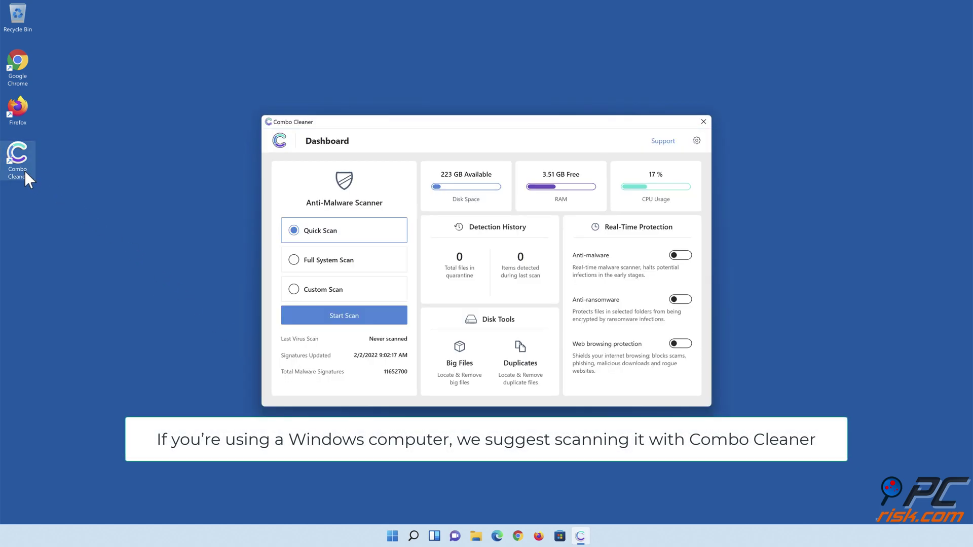
# - Run a Combo Cleaner quick scan, move all detected threats to quarantine, and dismiss the summary
pyautogui.click(344, 320)
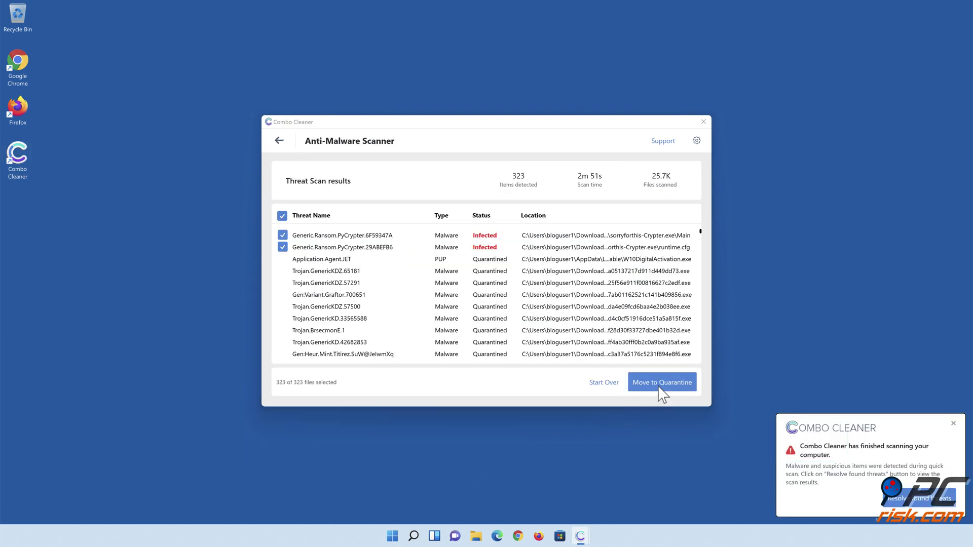
pyautogui.click(662, 395)
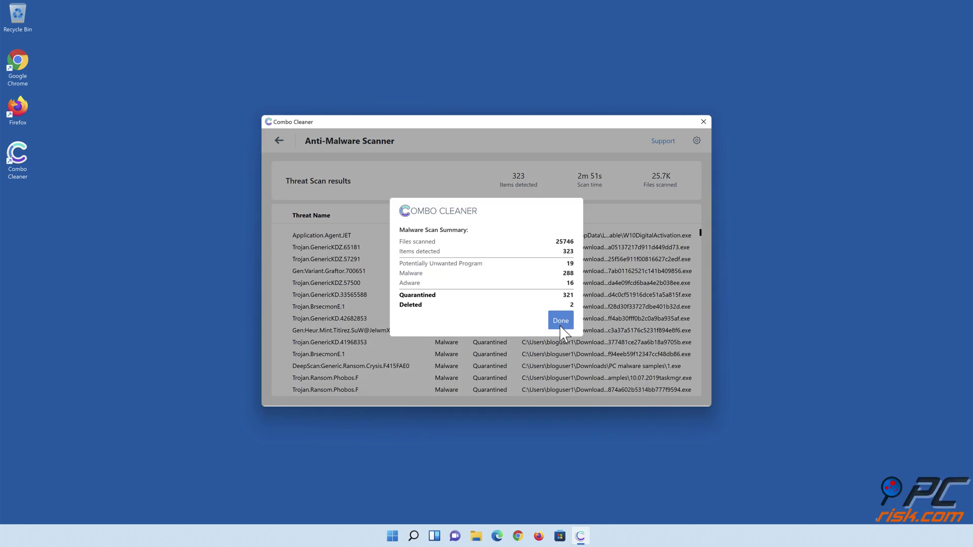
pyautogui.click(560, 325)
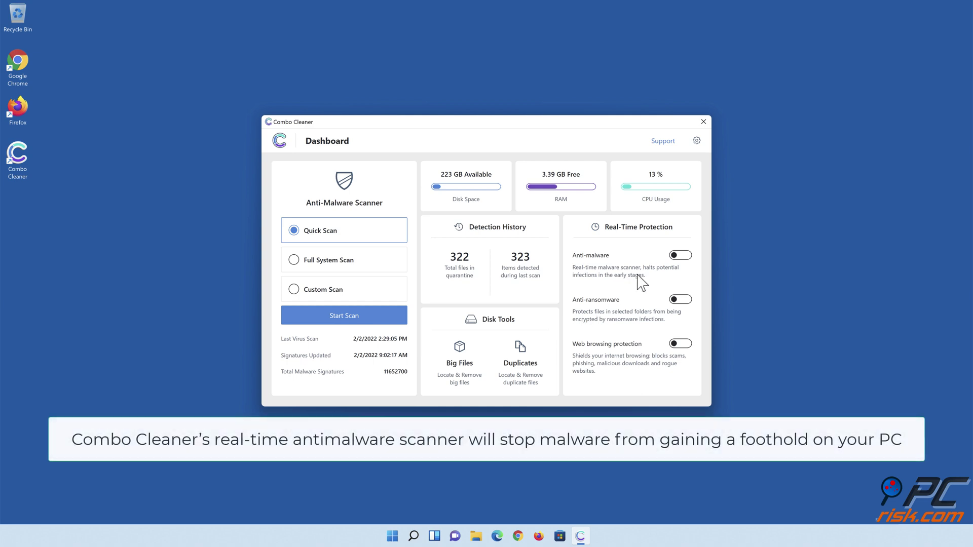
# - Enable anti-malware and anti-ransomware protection, adding the Documents library as a protected folder
pyautogui.click(679, 258)
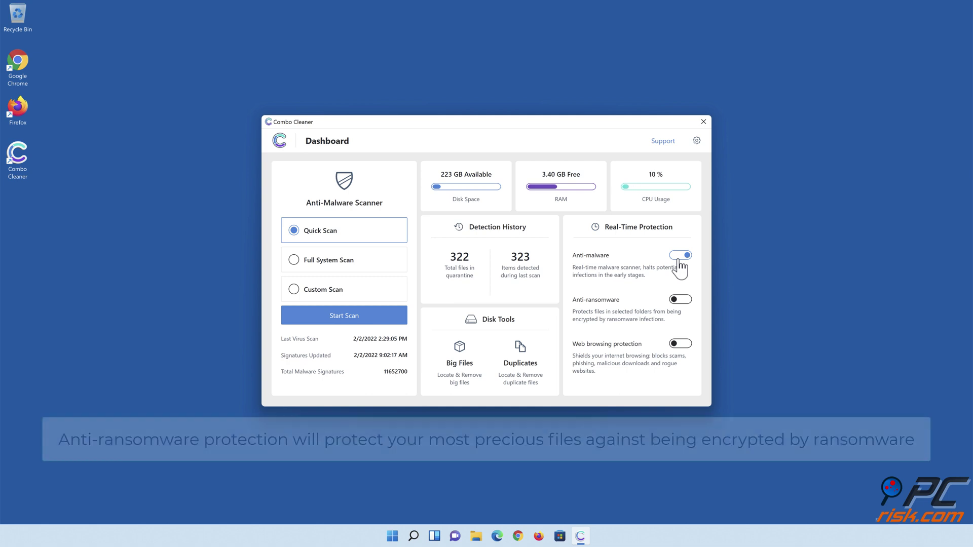
pyautogui.click(680, 300)
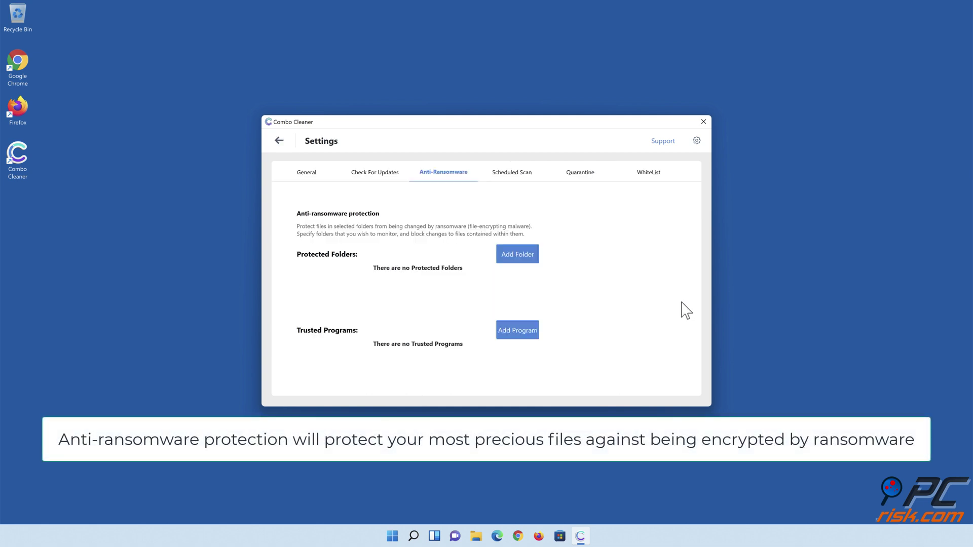
pyautogui.click(519, 257)
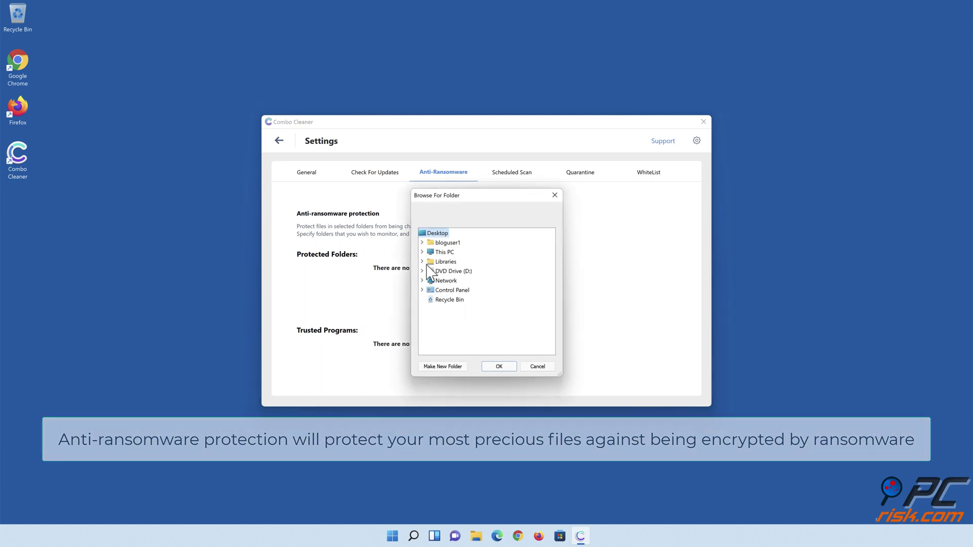
pyautogui.click(422, 262)
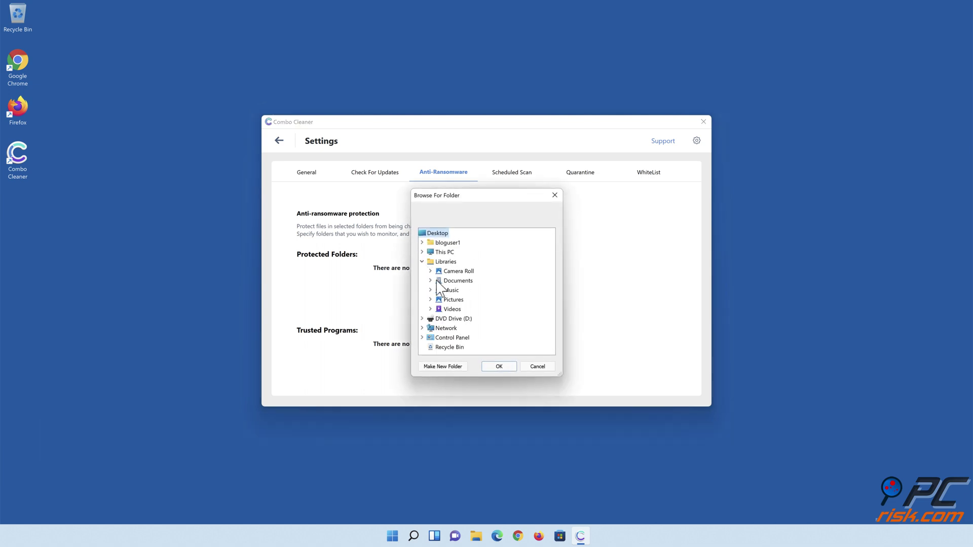
pyautogui.click(430, 280)
pyautogui.click(459, 291)
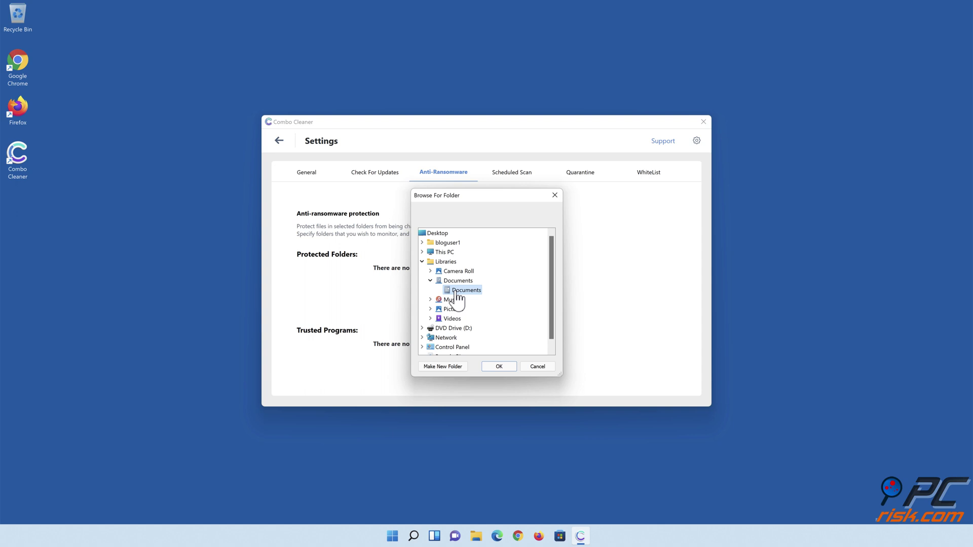
pyautogui.click(500, 368)
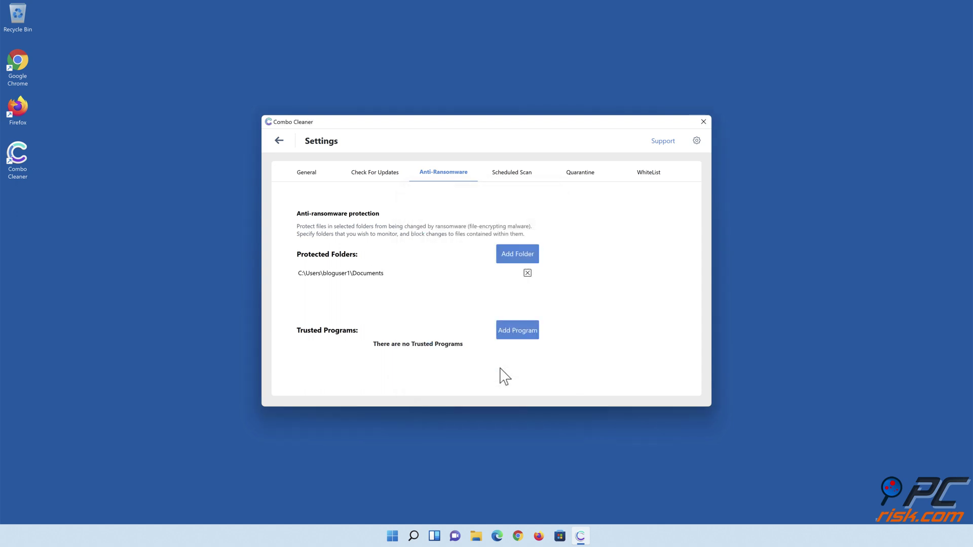
pyautogui.click(280, 141)
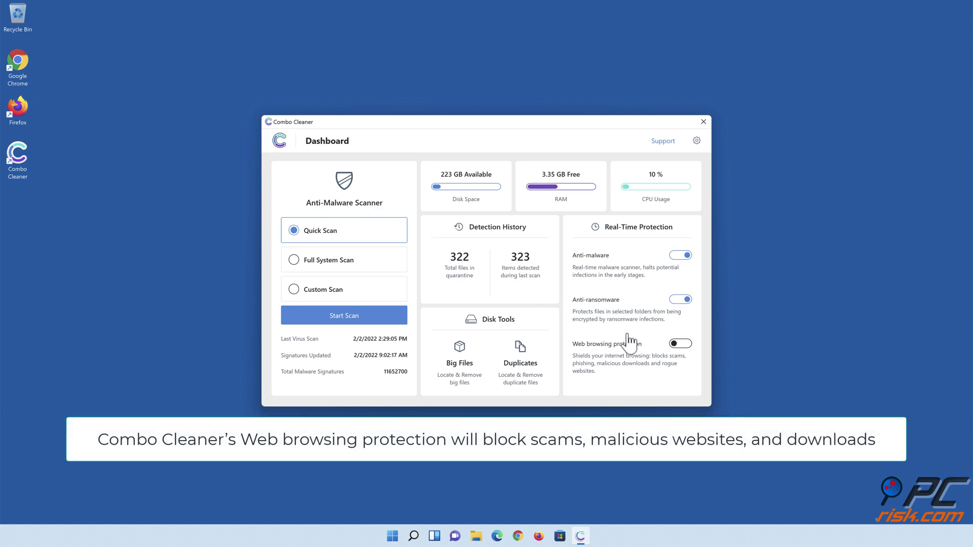
# - Switch the Web browsing protection toggle on in the Combo Cleaner Dashboard
pyautogui.click(680, 346)
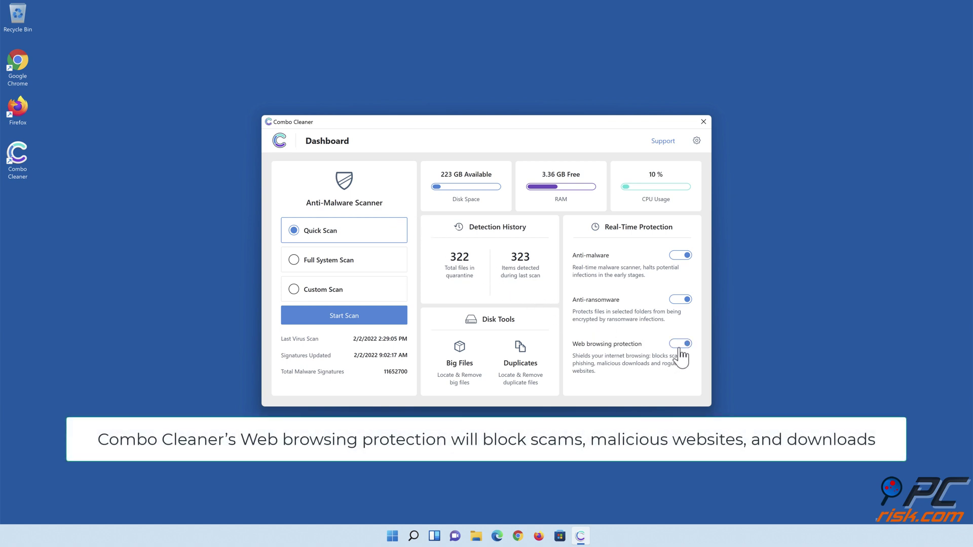